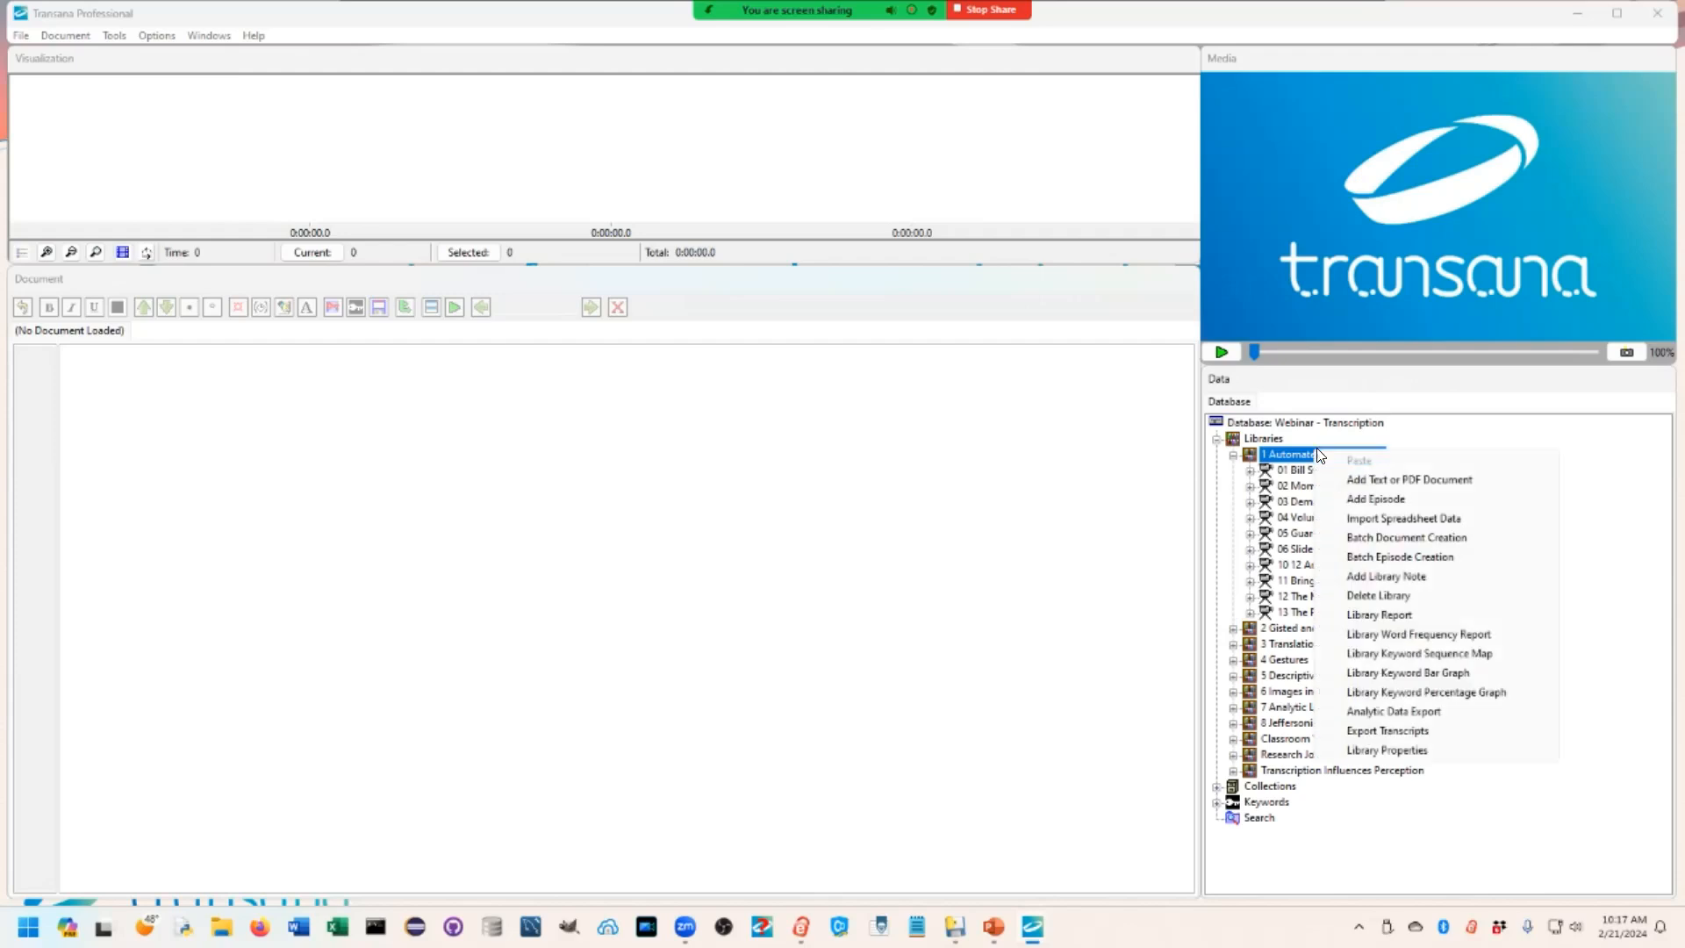
Add an episode named Demo to the 1 Automated Transcription library, using the media file Demo.mp4 from the Demo folder.
left_click(1382, 506)
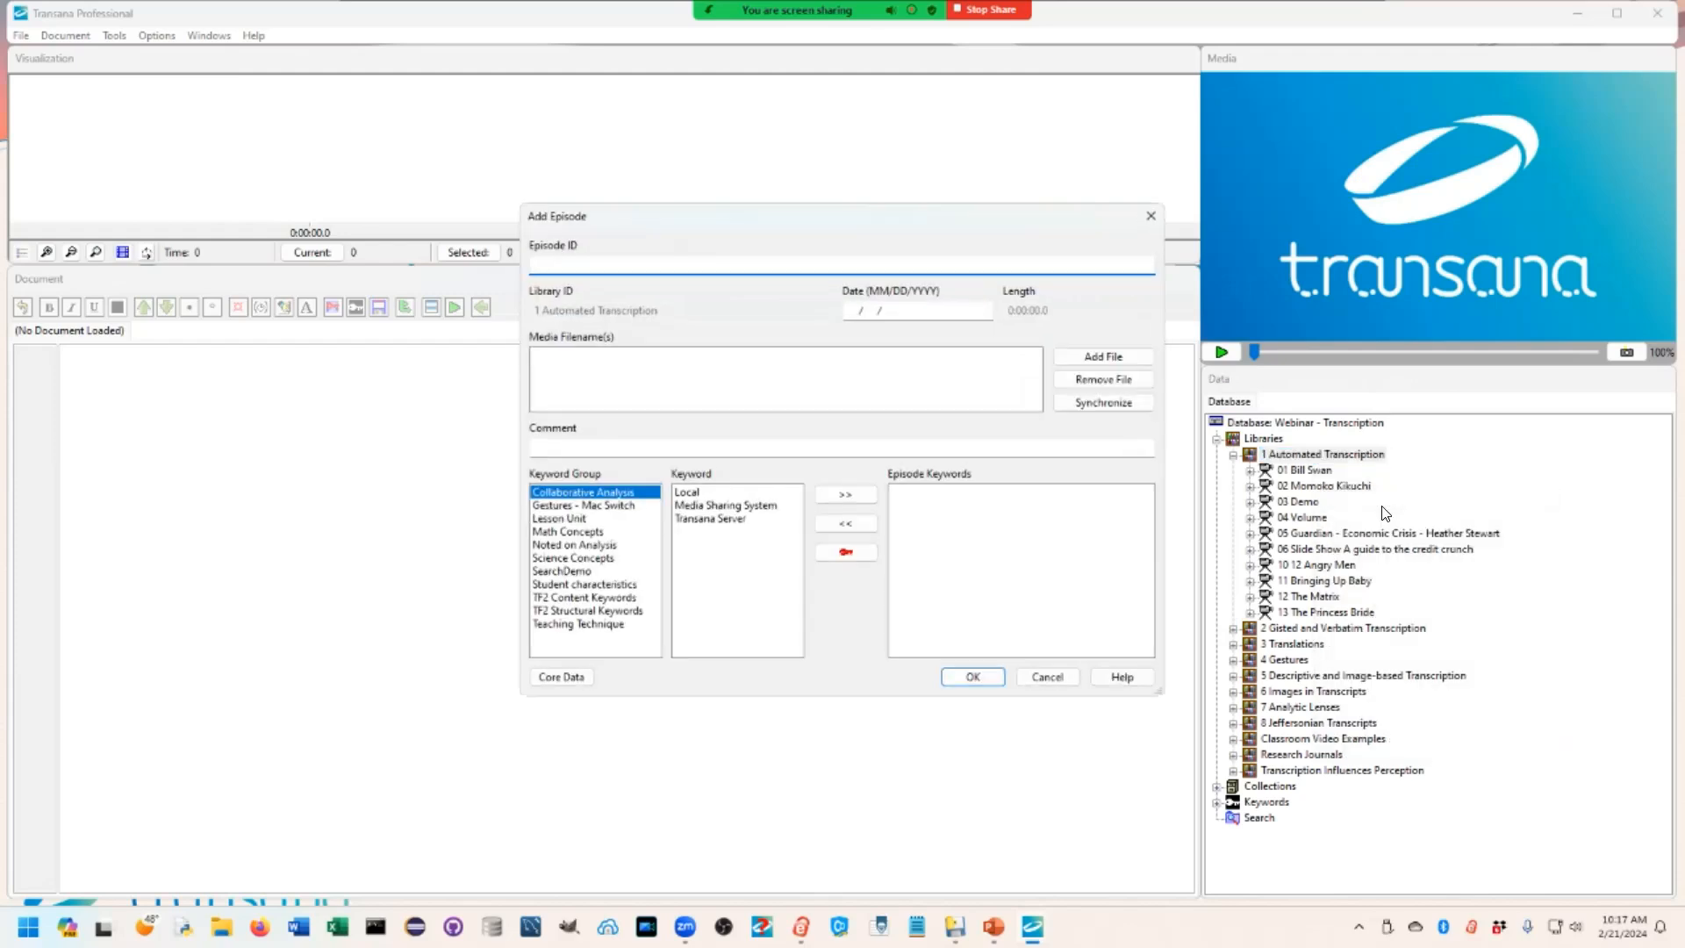
left_click(1088, 351)
scroll(763, 562, "down", 2)
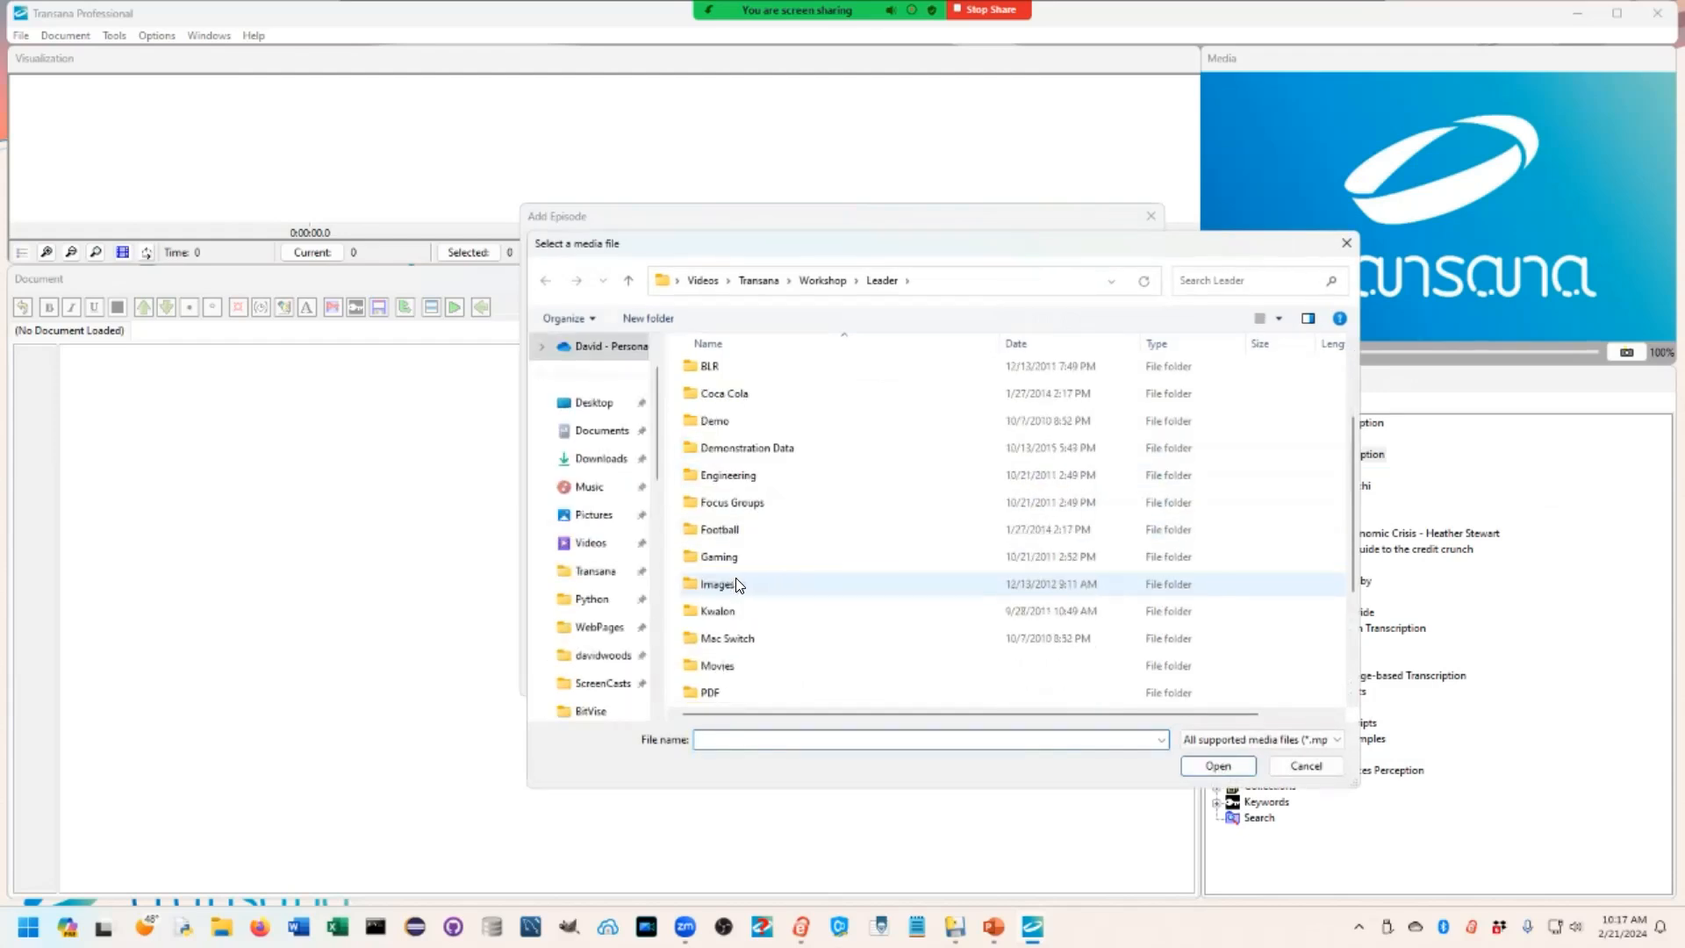
double_click(724, 418)
left_click(763, 468)
double_click(764, 471)
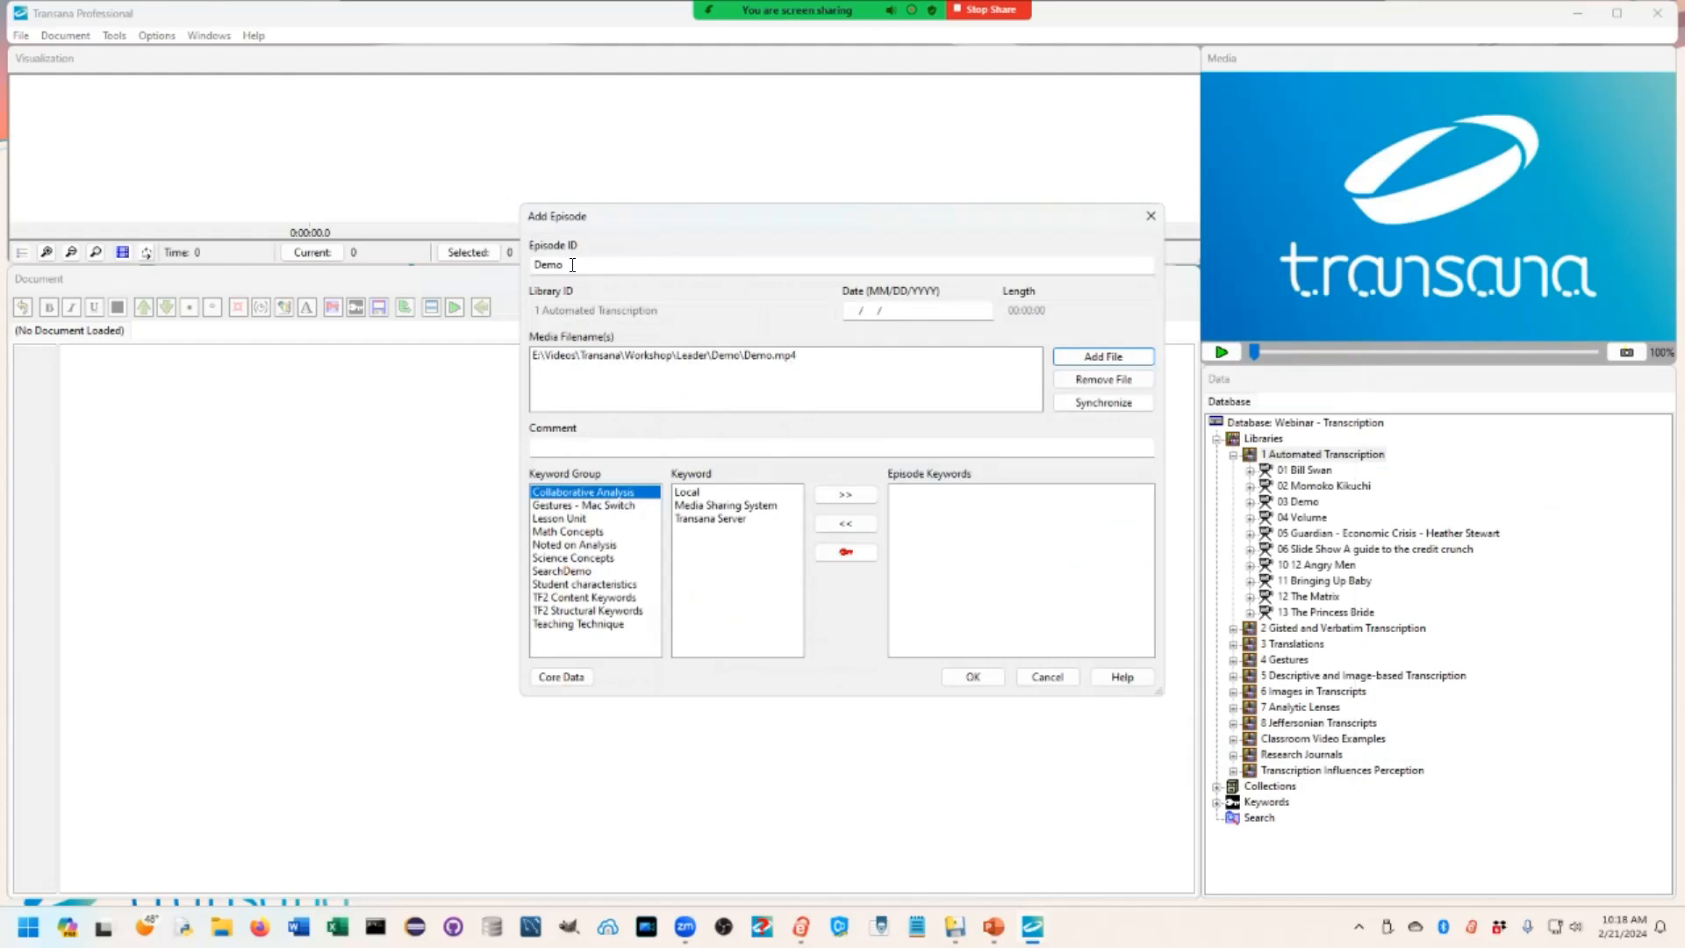
left_click(974, 678)
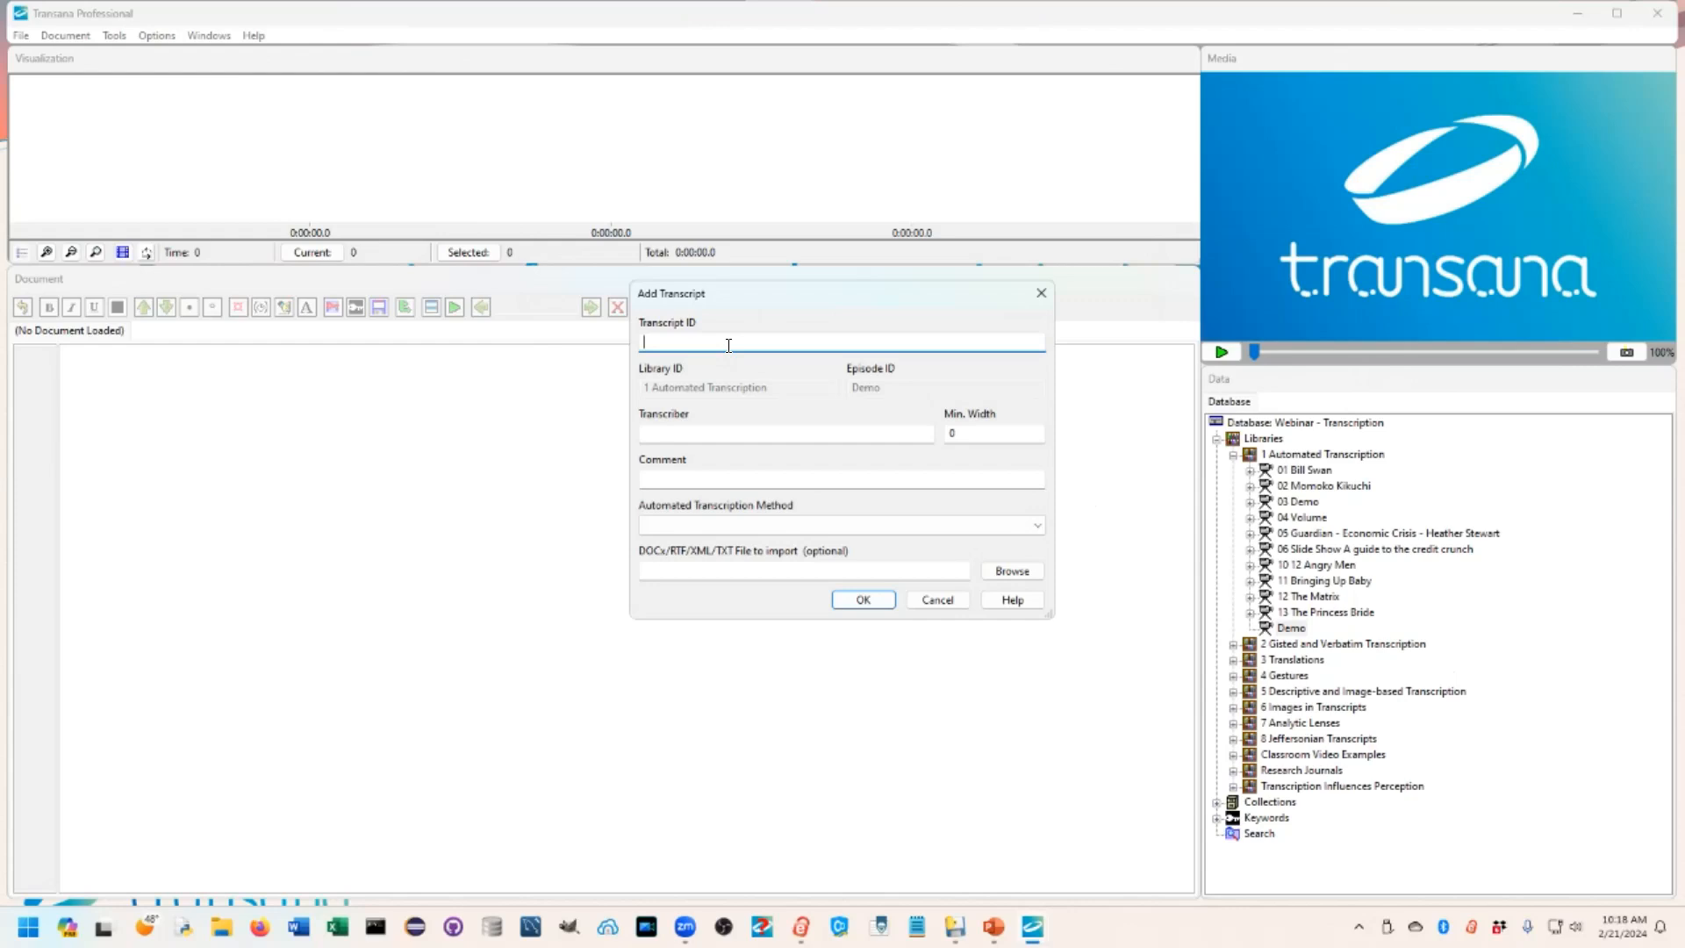
Create a transcript named "Faster Whisper - - Small" for the Demo episode with Faster Whisper - Embedded as its automated transcription method.
type("Faster Whisper - -sma")
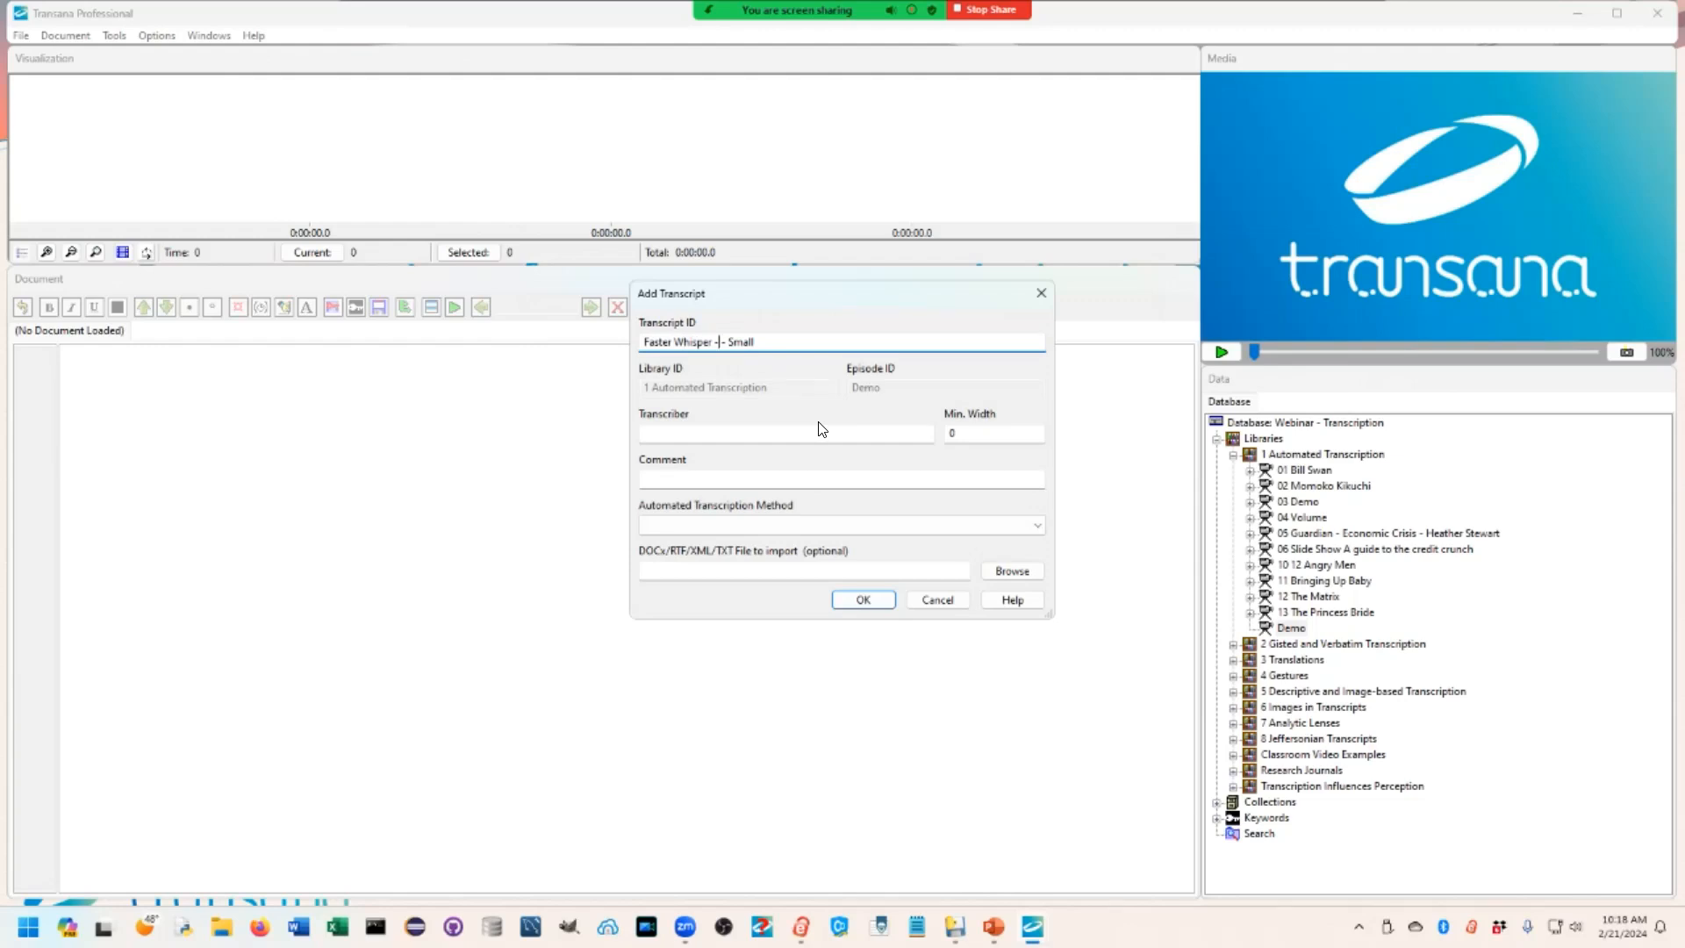
left_click(751, 525)
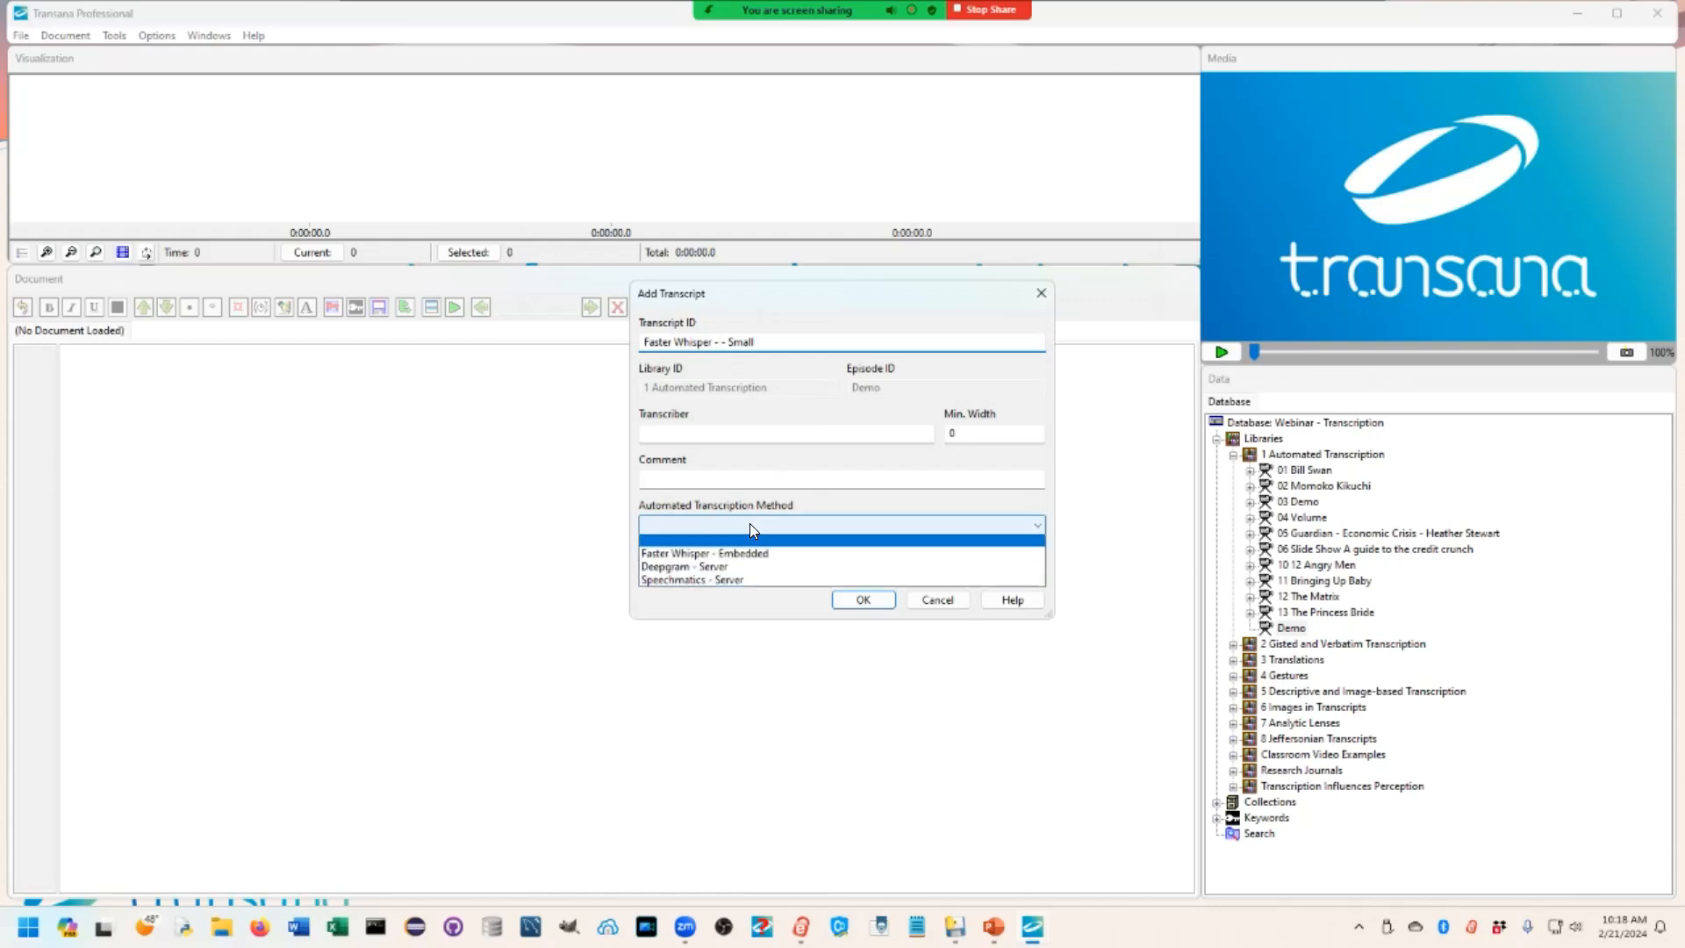
left_click(749, 523)
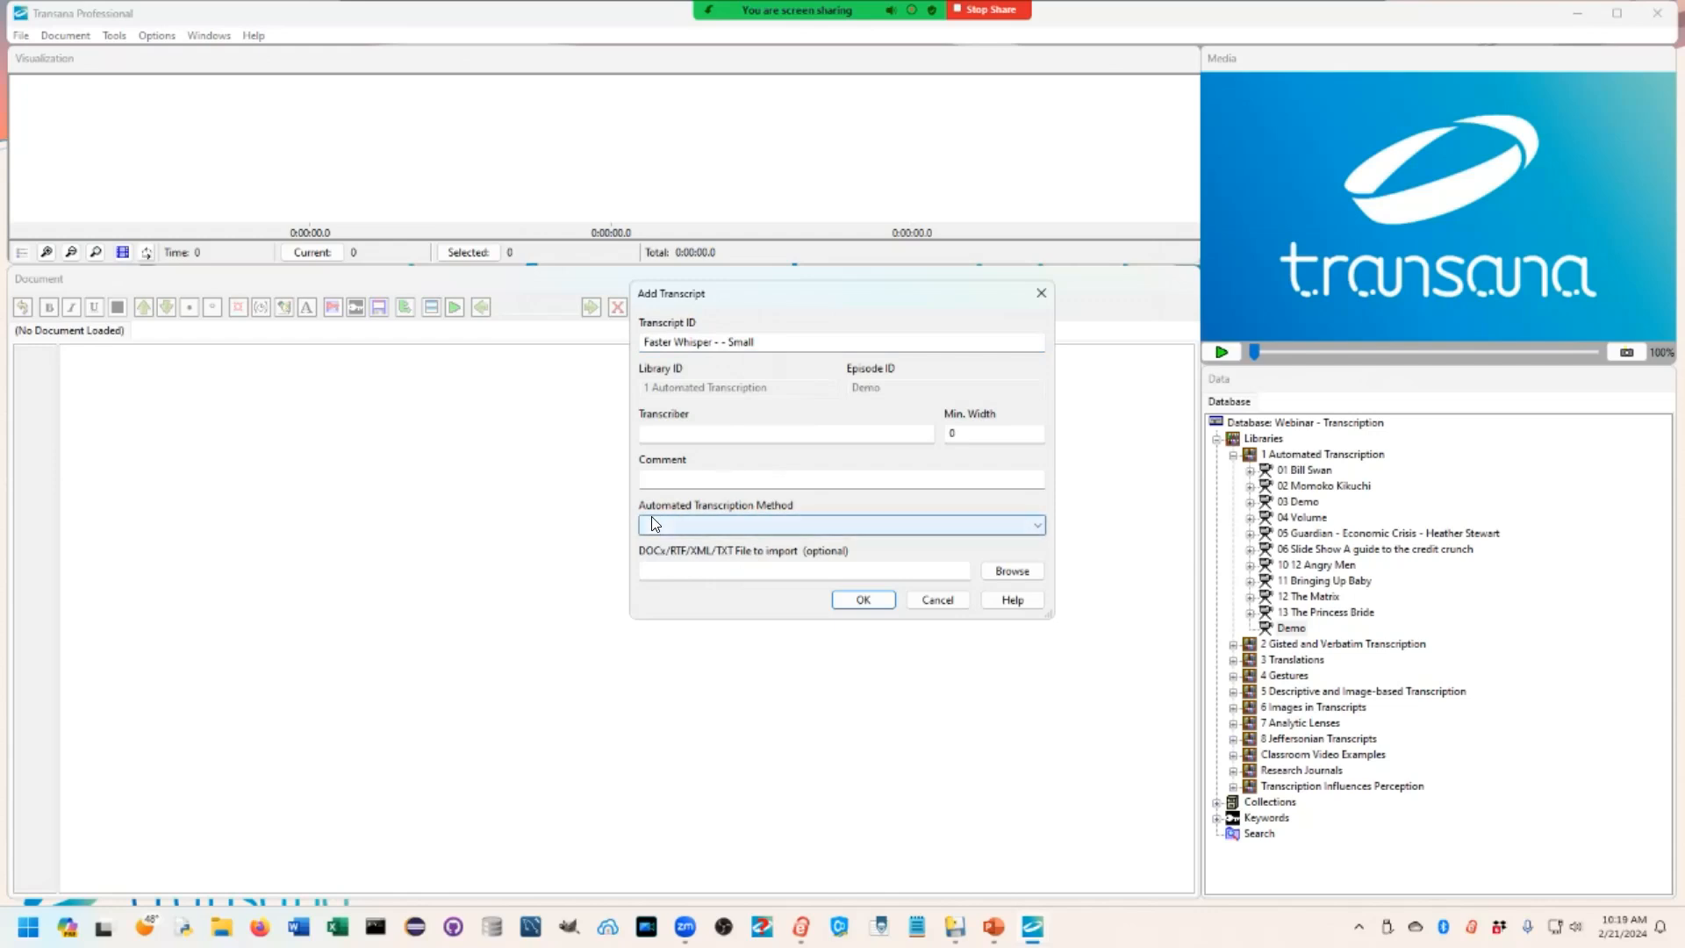
left_click(758, 525)
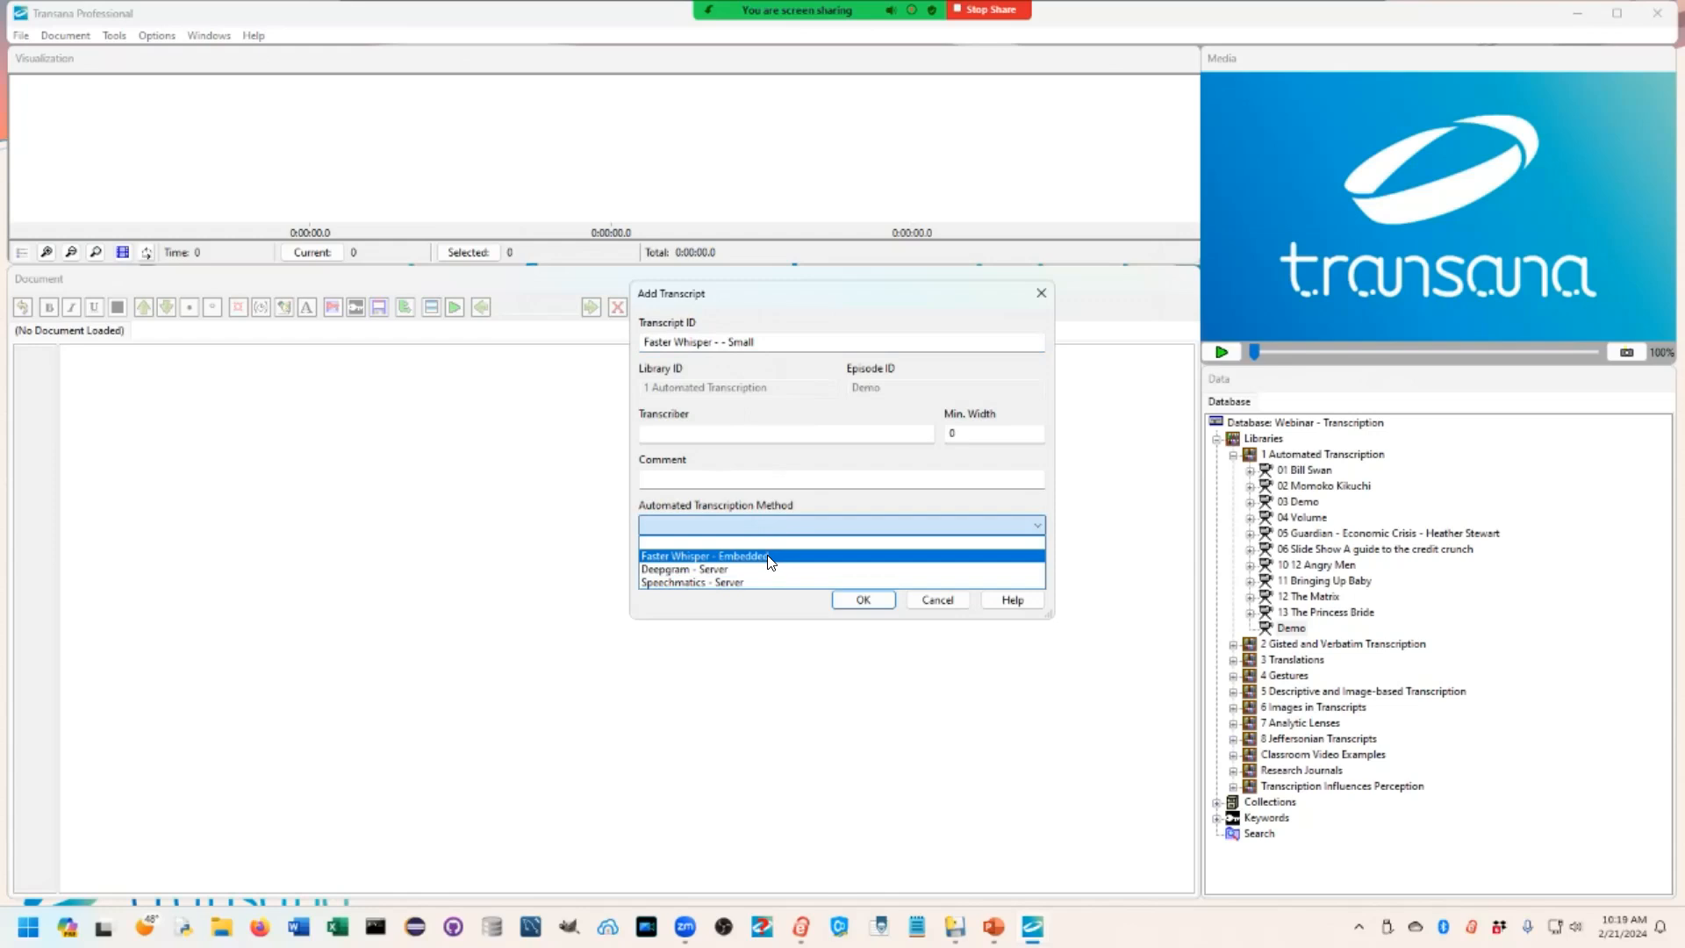
left_click(769, 562)
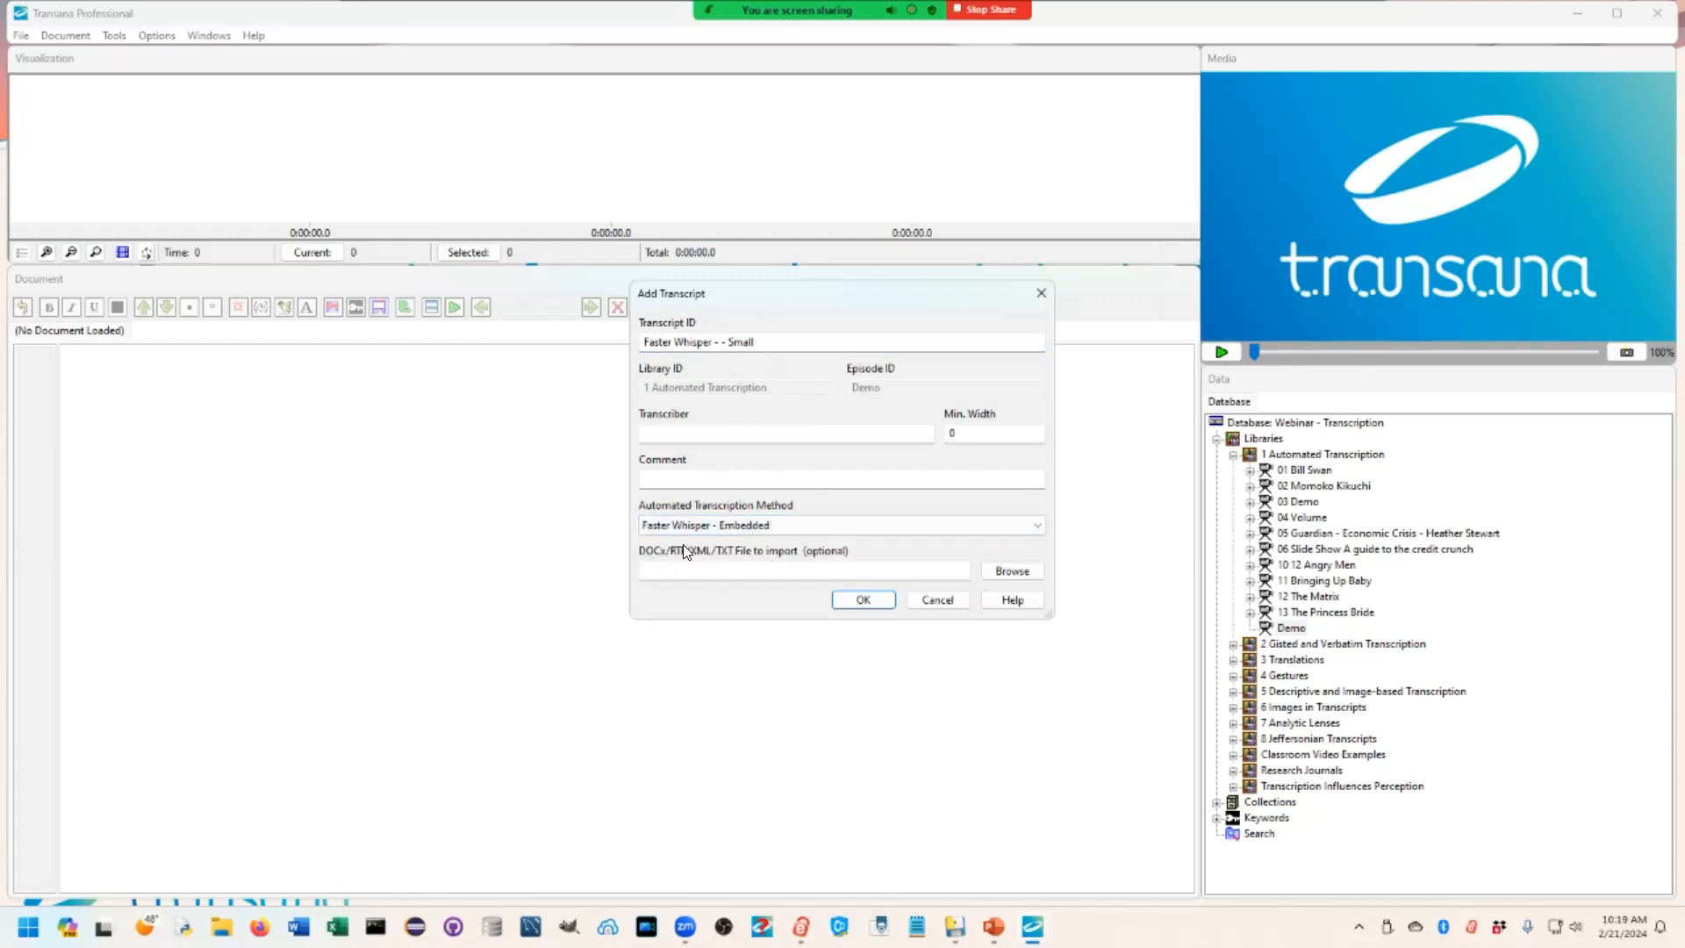
left_click(875, 600)
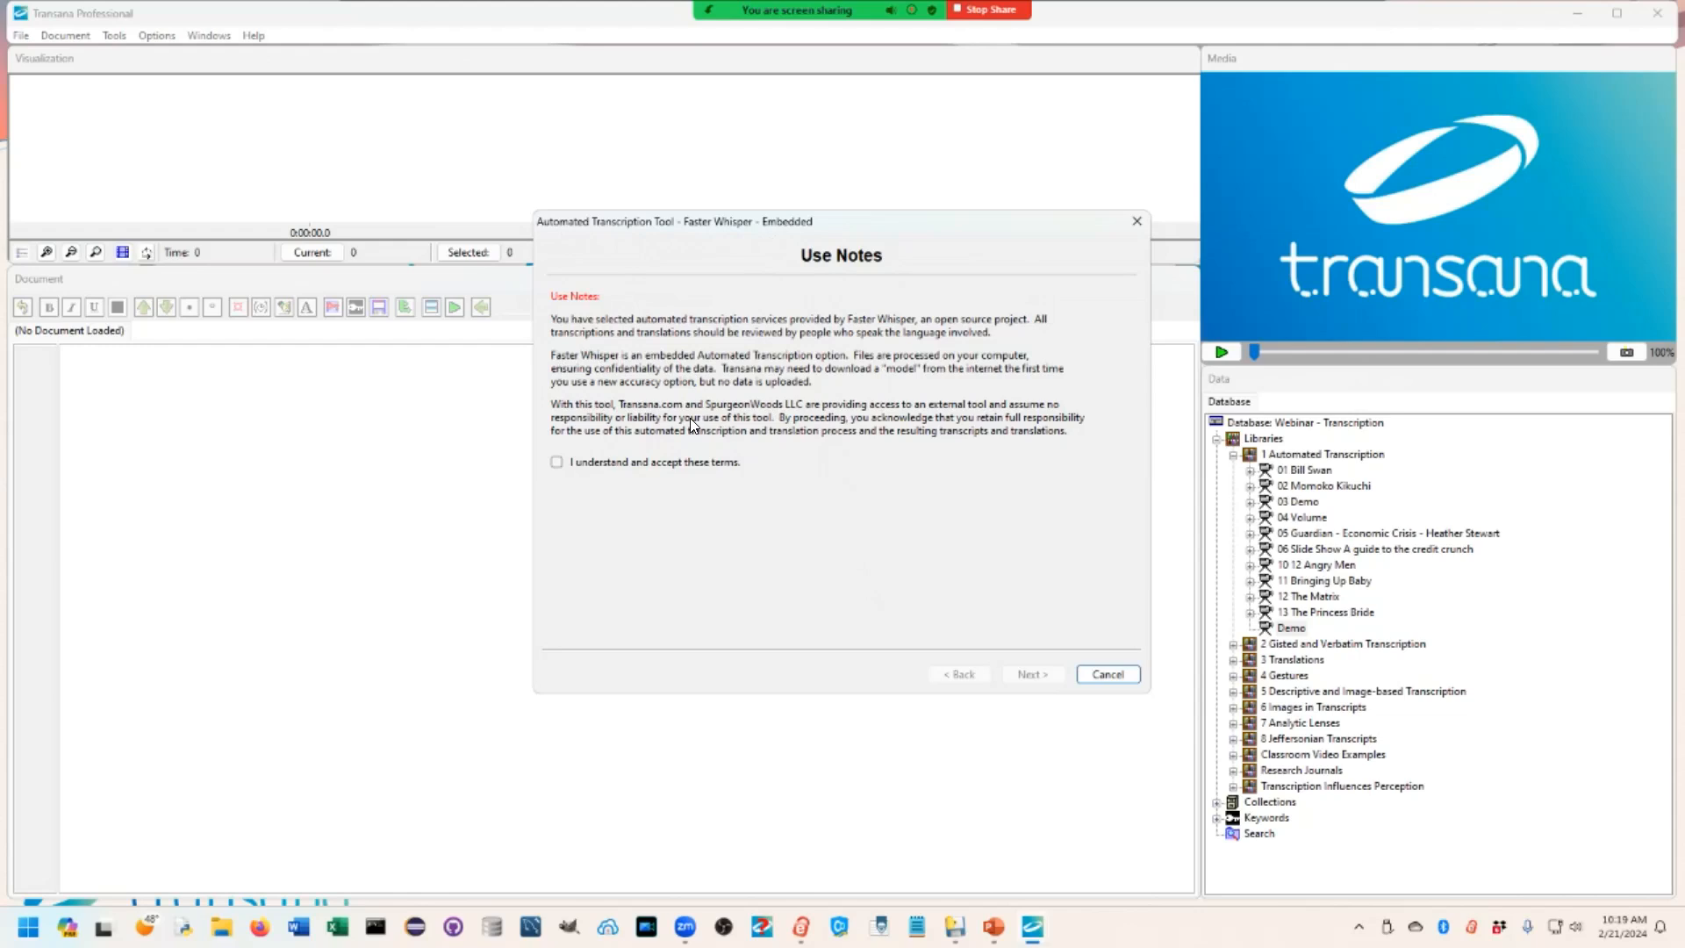
Accept the Faster Whisper use terms and proceed through audio extraction to the transcription settings.
left_click(557, 463)
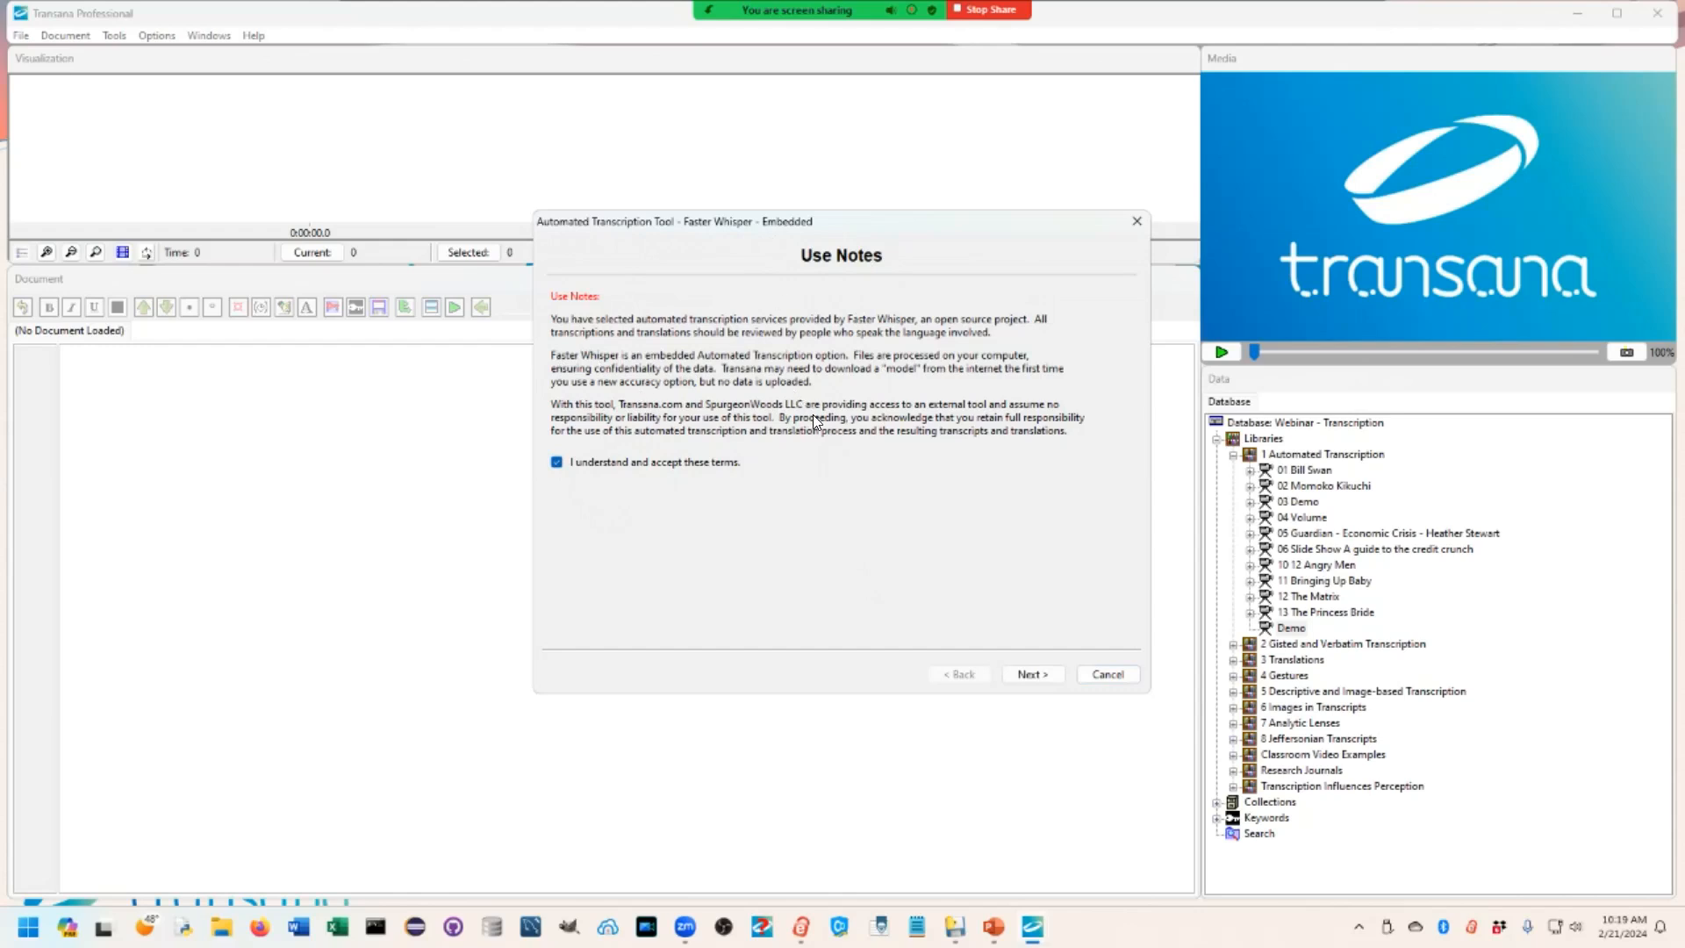
left_click(1043, 676)
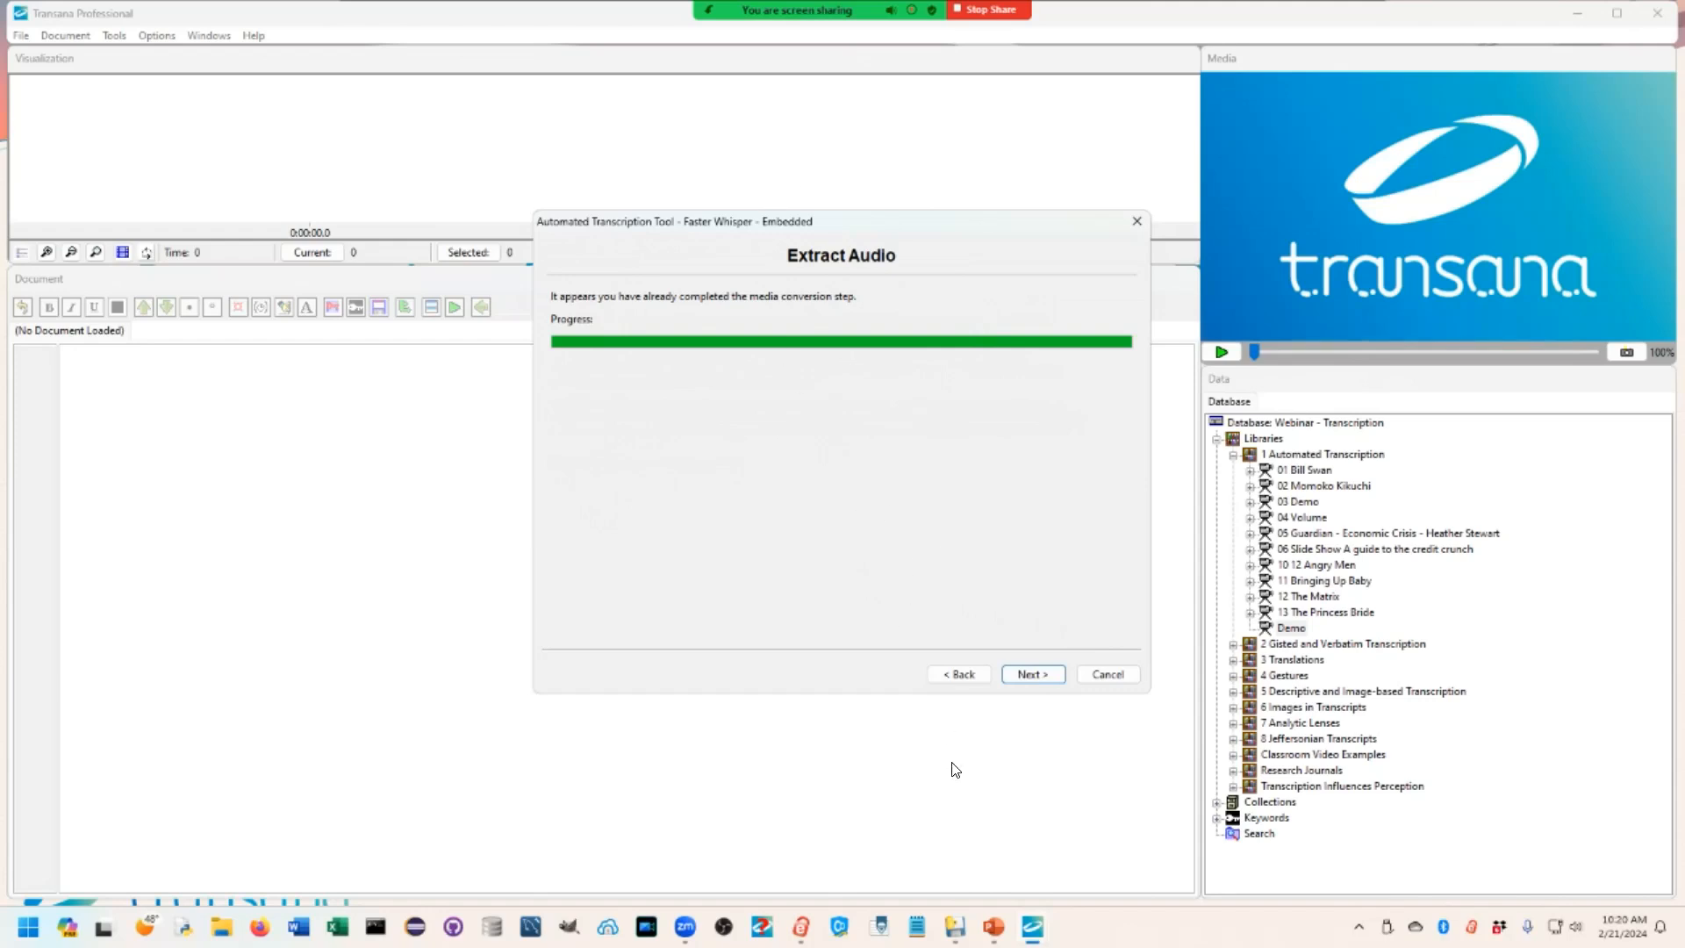
left_click(1038, 676)
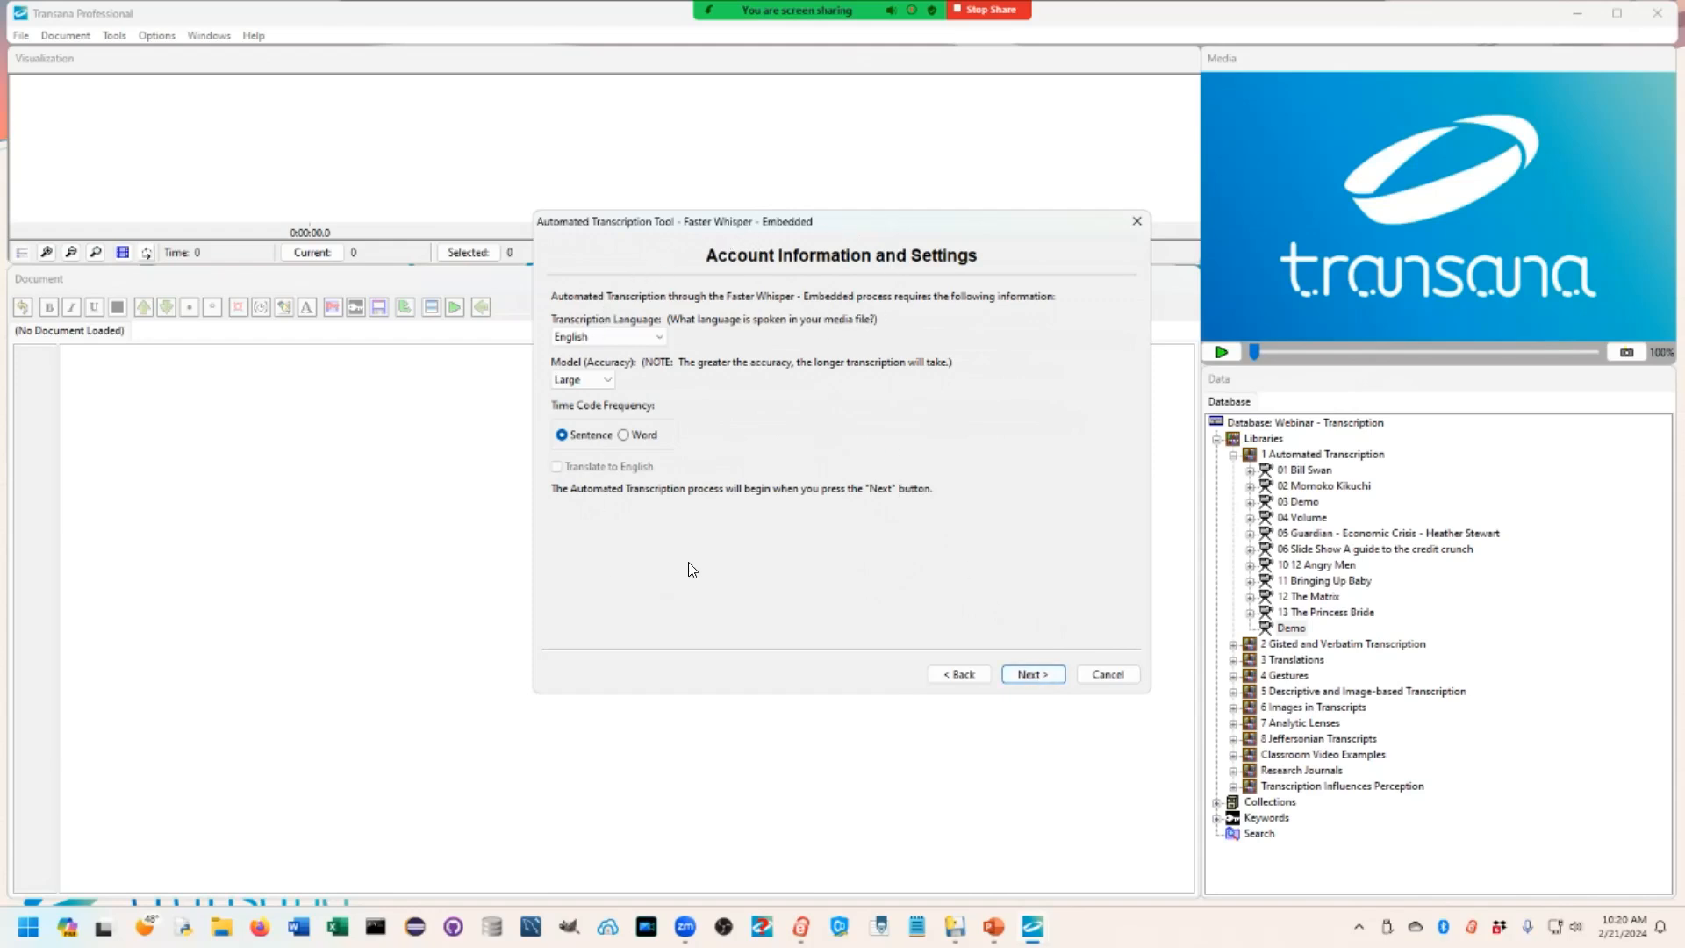
Re-submit the automated transcription request with English as the language and the Small accuracy model, and complete it.
left_click(660, 339)
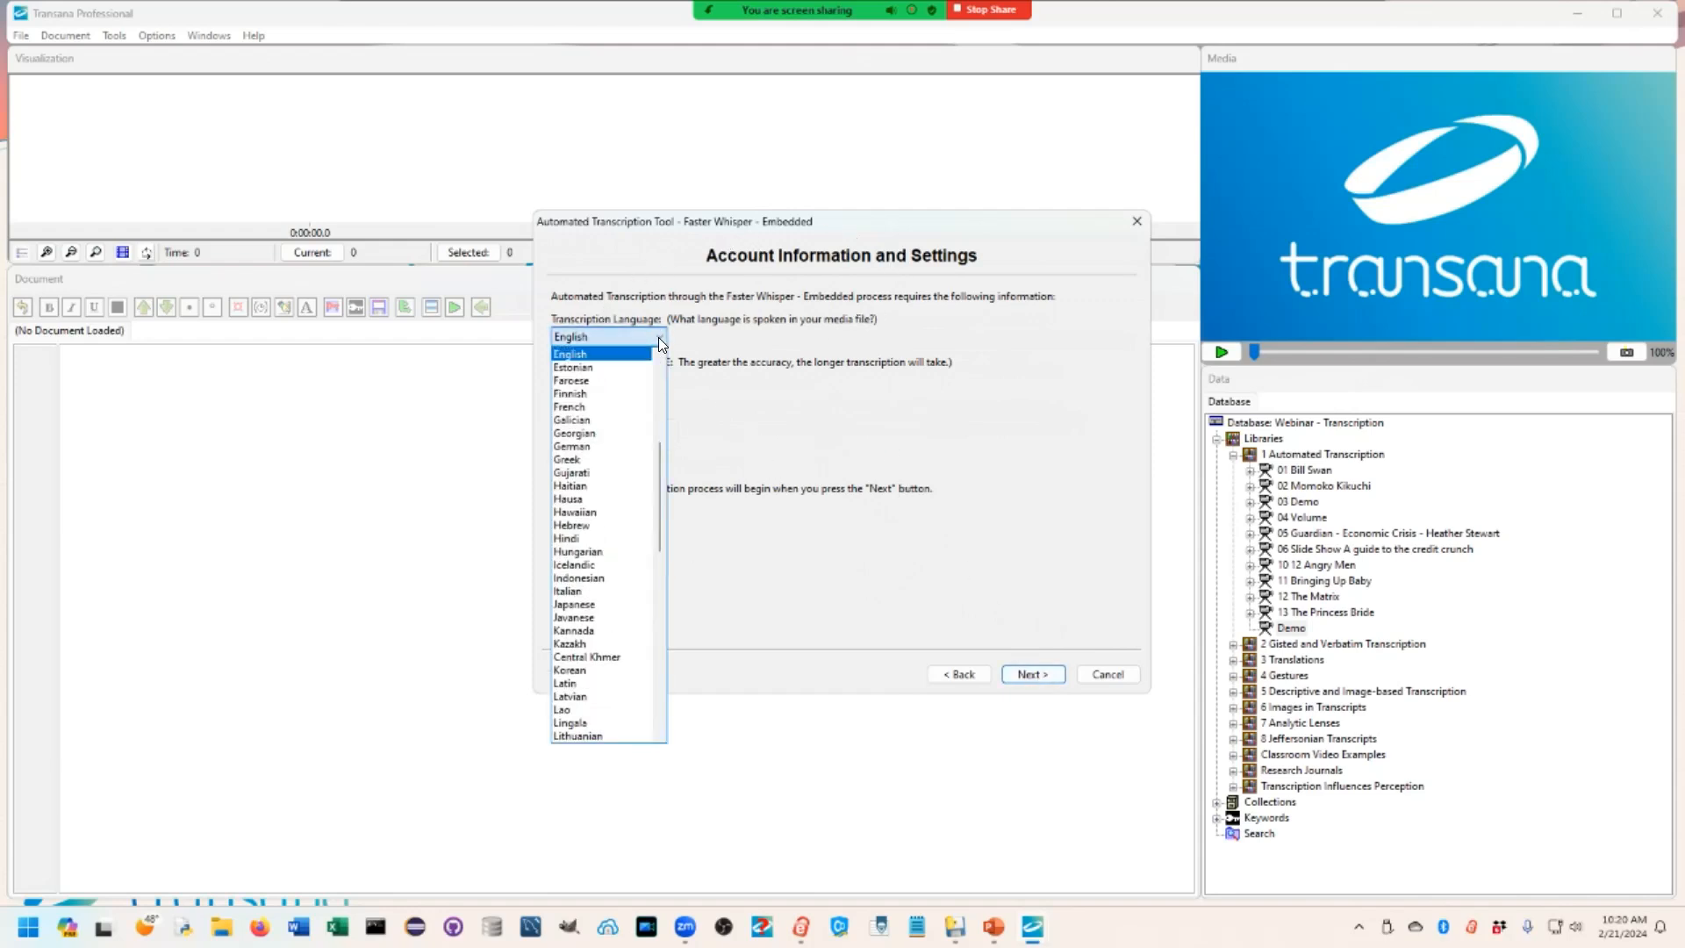
left_click(639, 354)
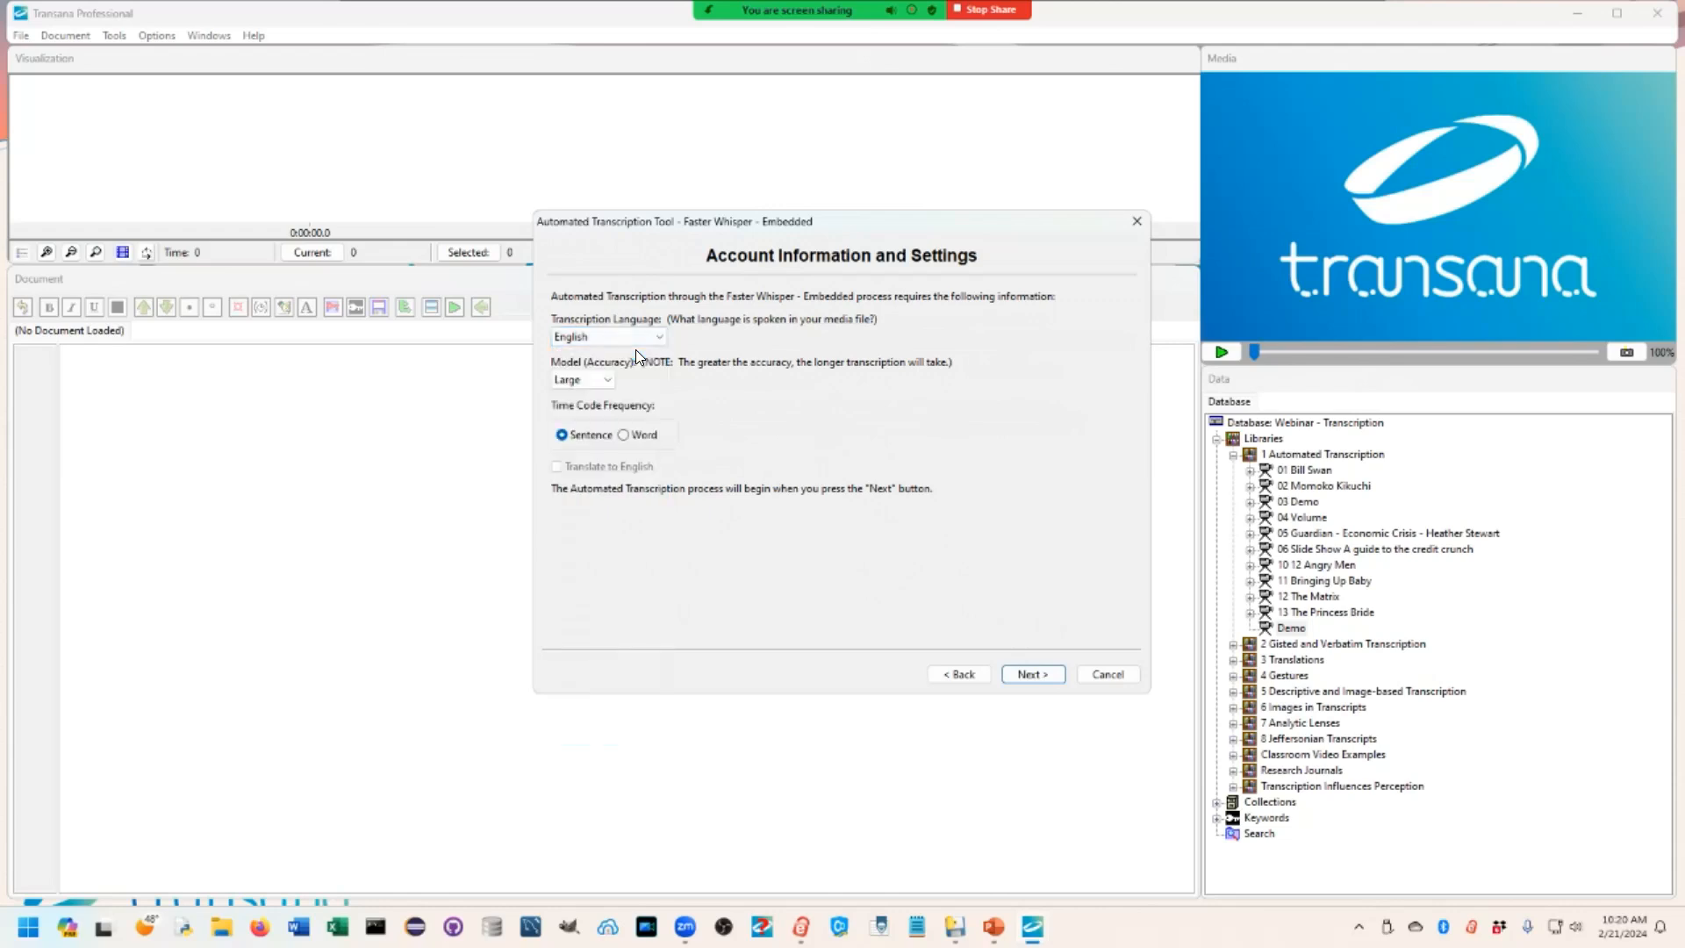
left_click(603, 383)
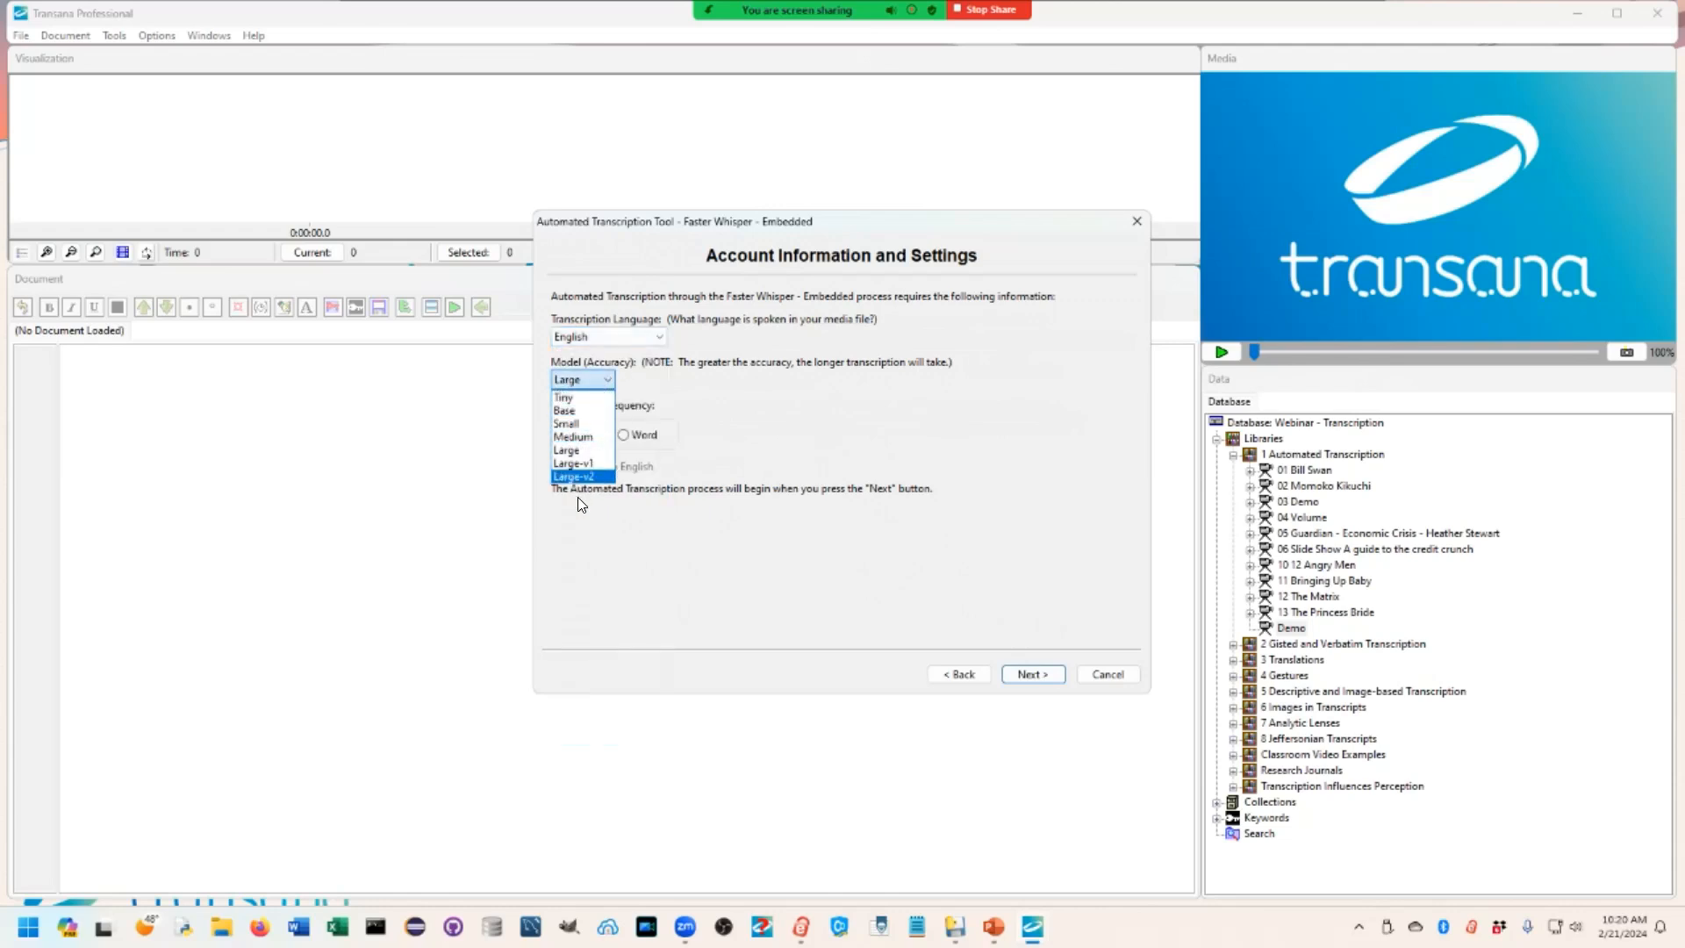
left_click(597, 423)
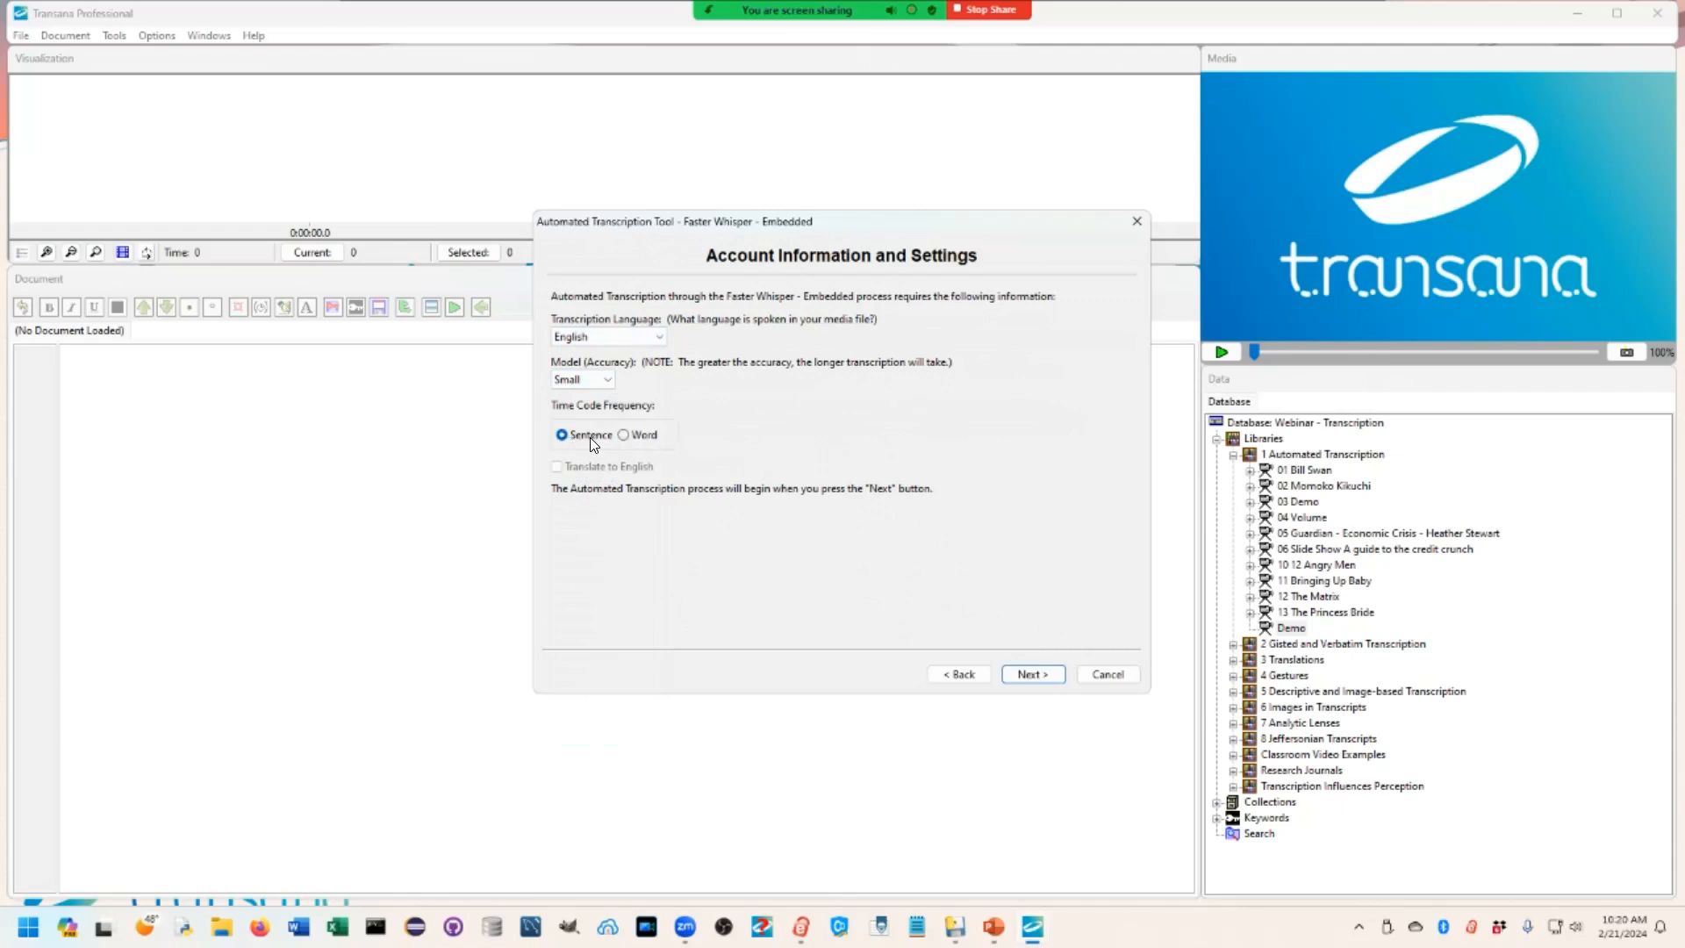
left_click(1029, 671)
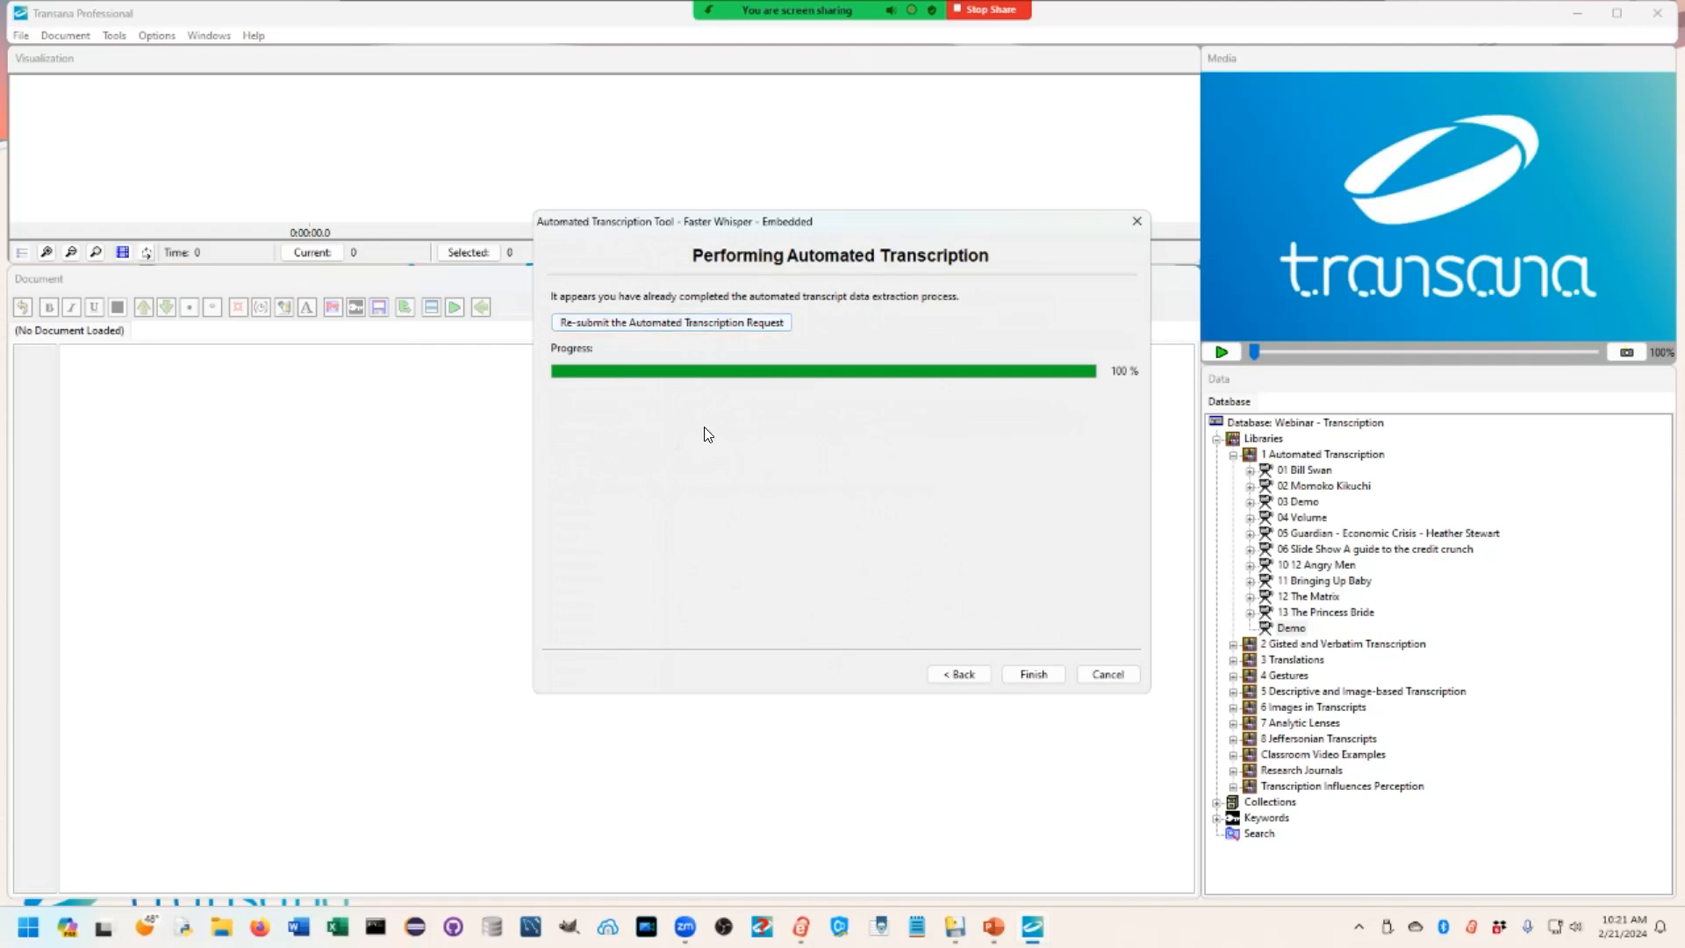
left_click(718, 324)
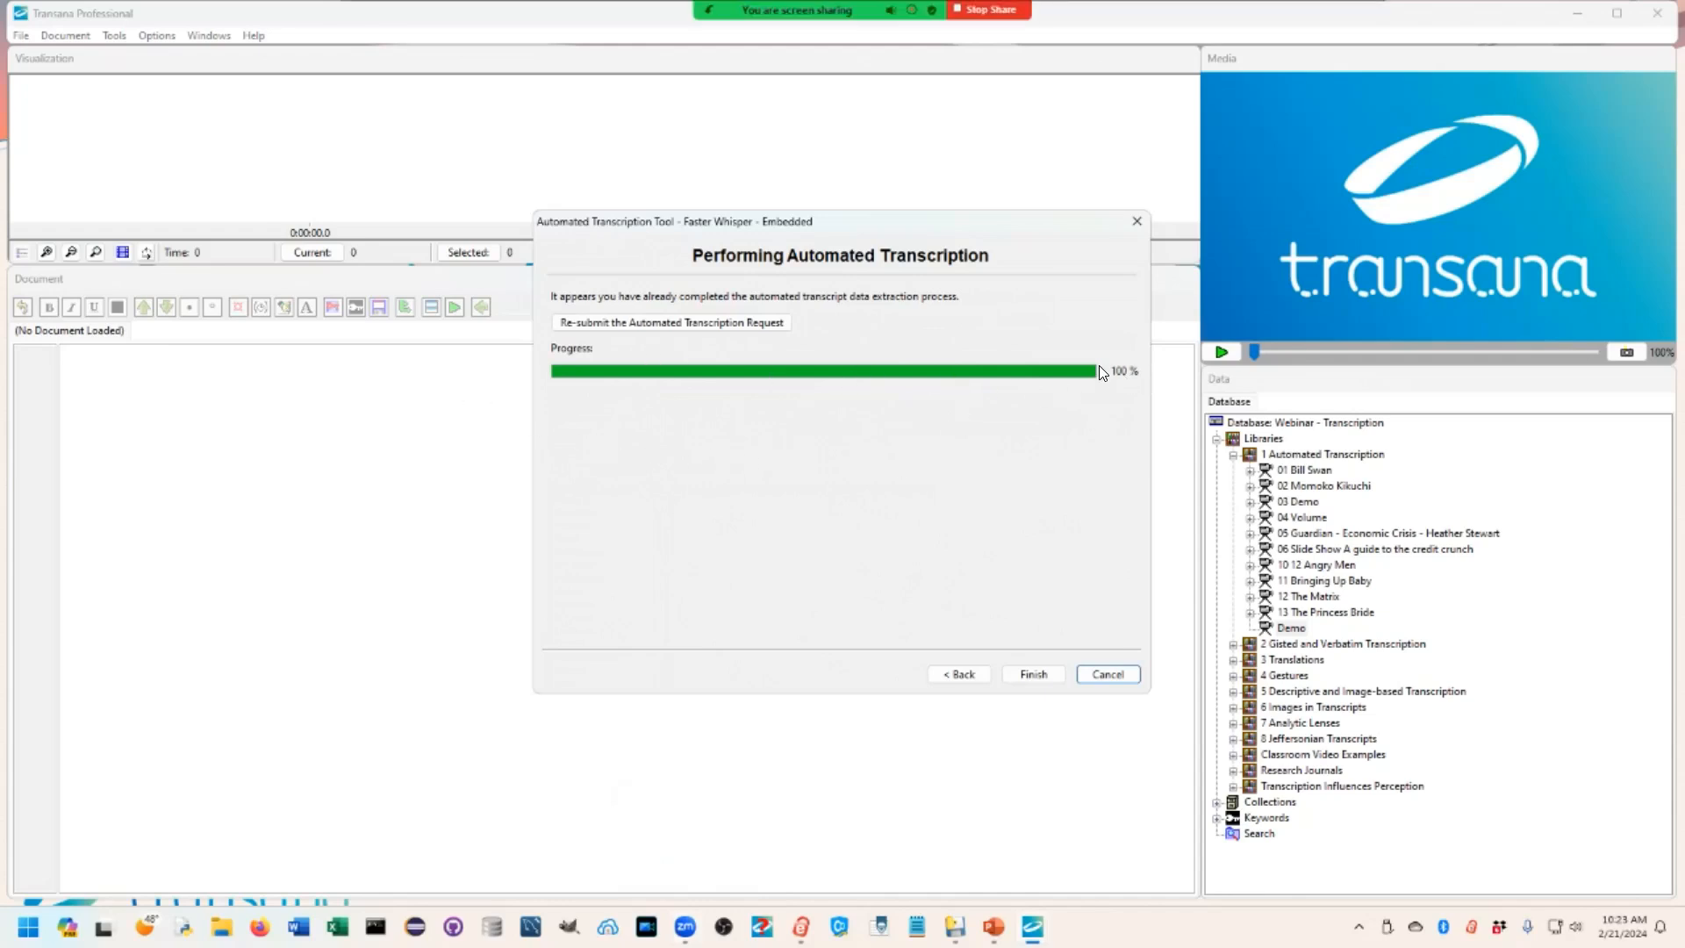
left_click(1029, 674)
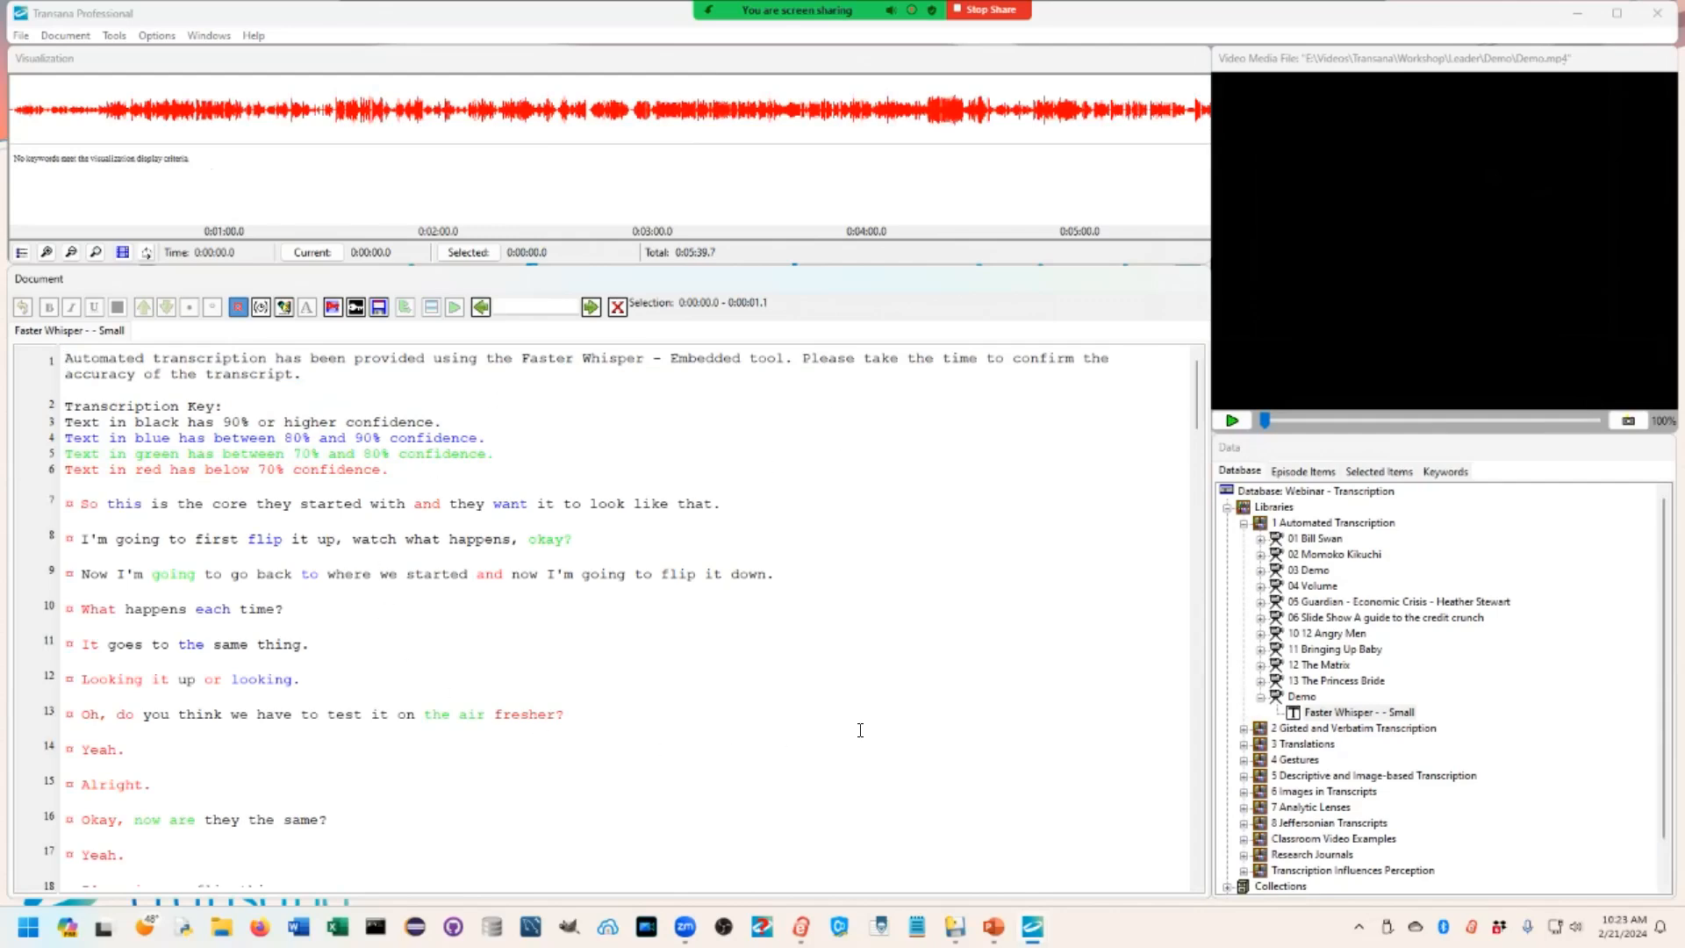
Skim the generated transcript and play the media for several lines, starting at the question about the quilting software.
scroll(861, 731, "down", 5)
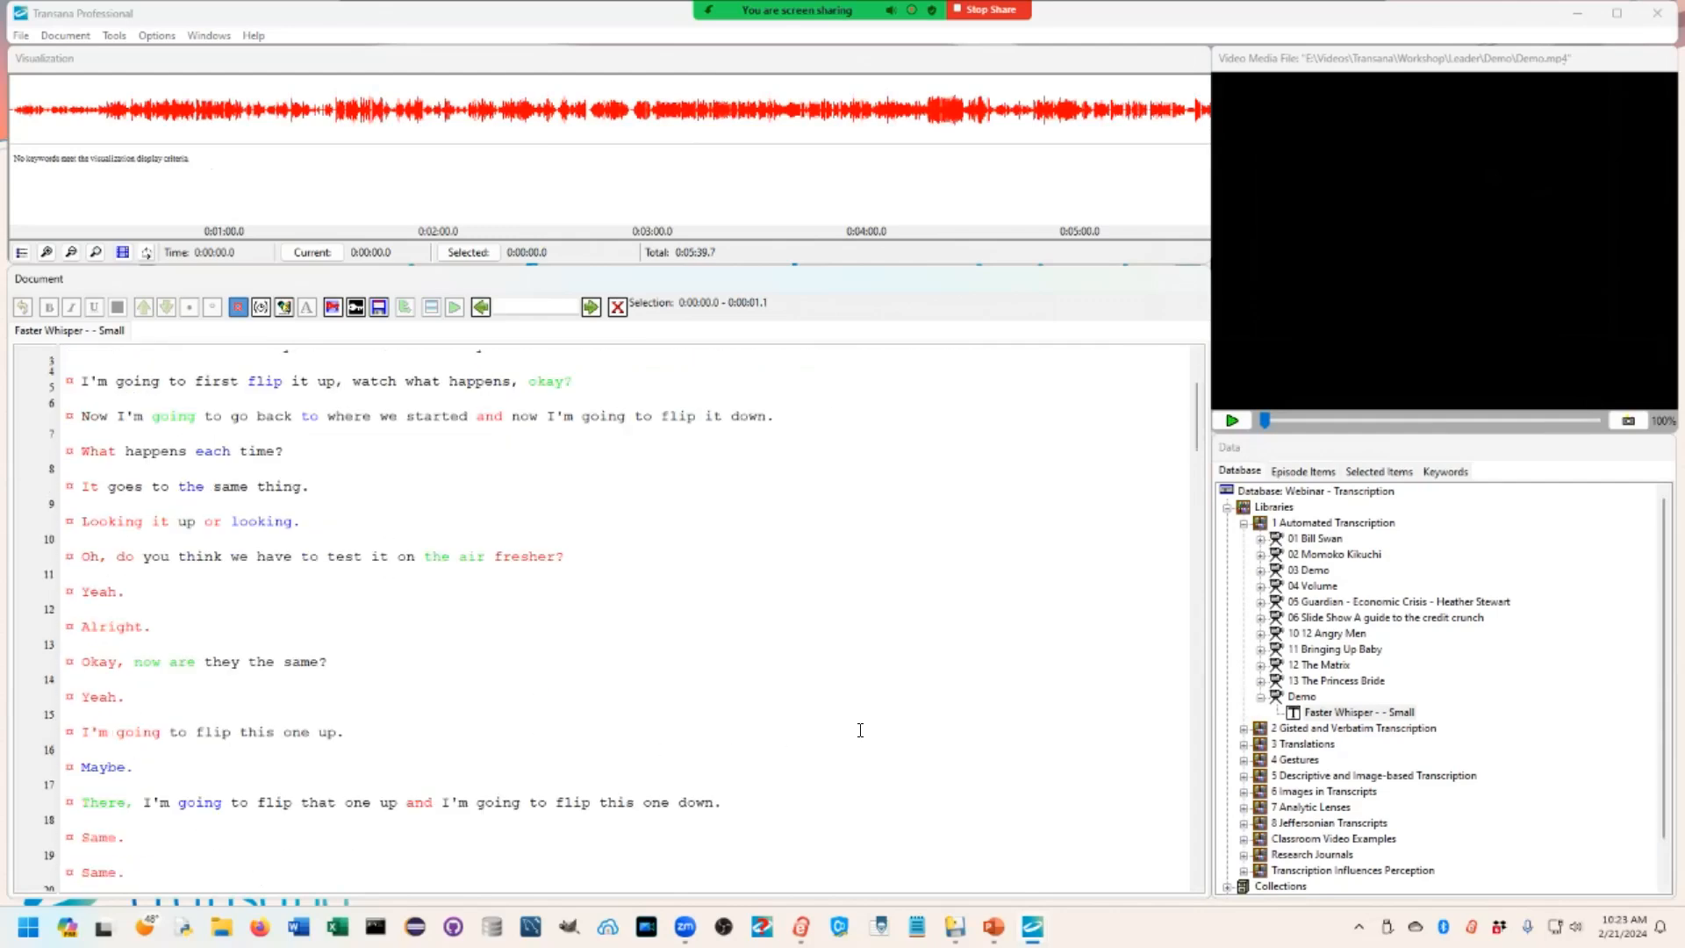
left_click_drag(1197, 430, 1213, 585)
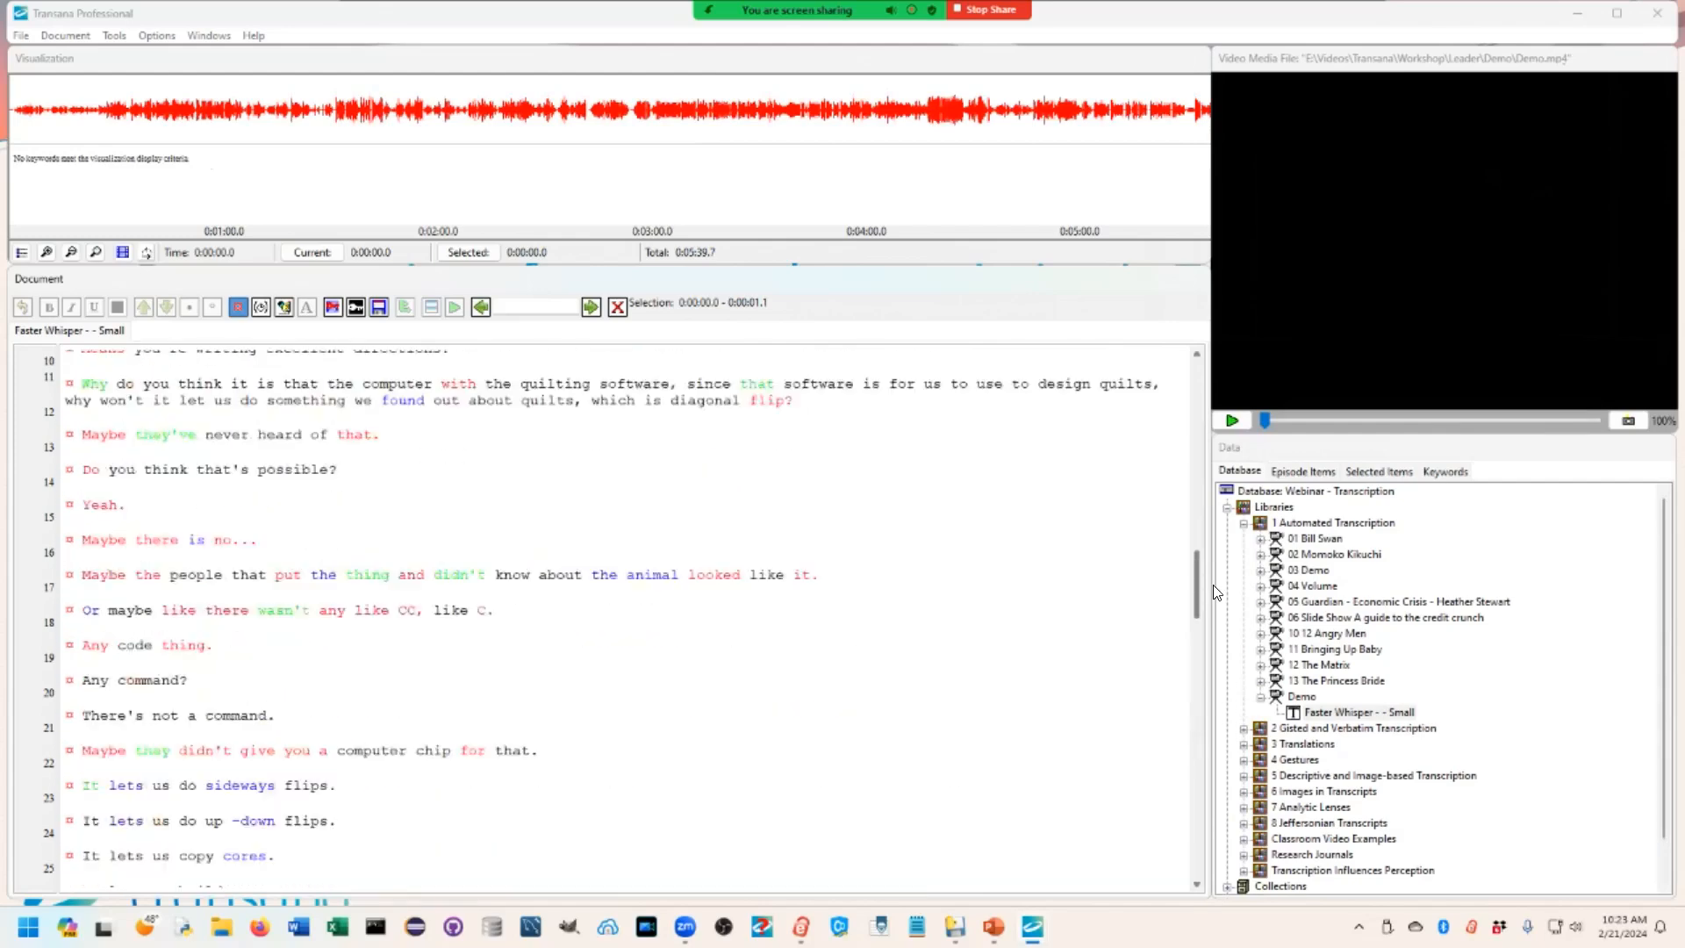
right_click(299, 393)
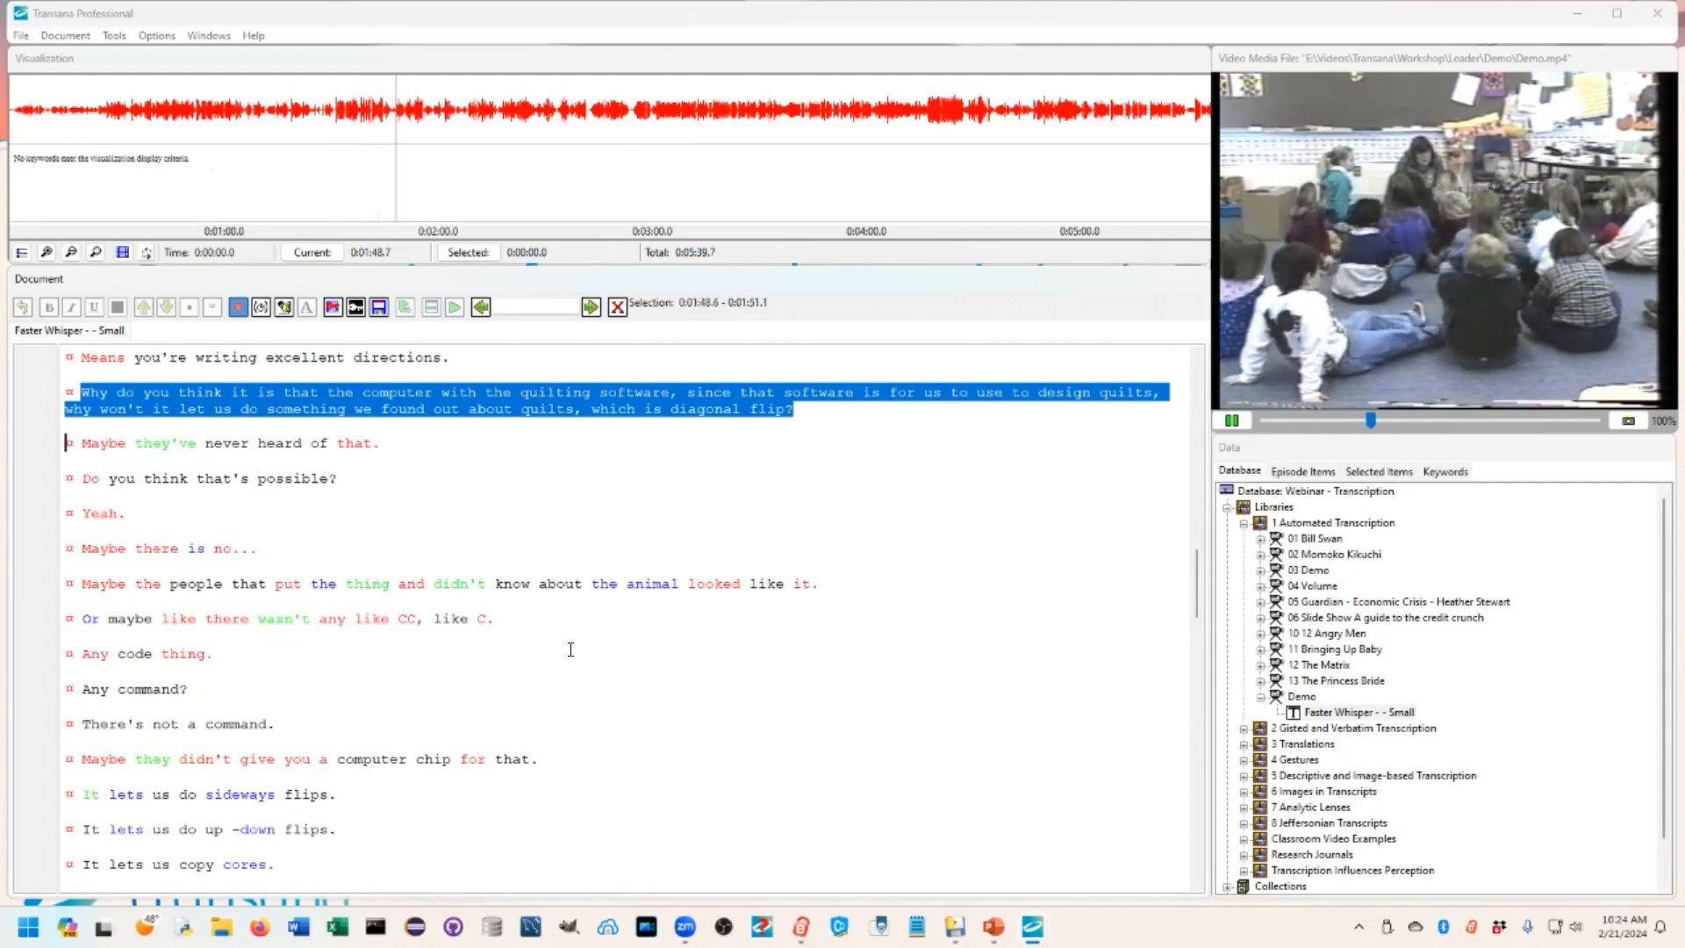
left_click(326, 445)
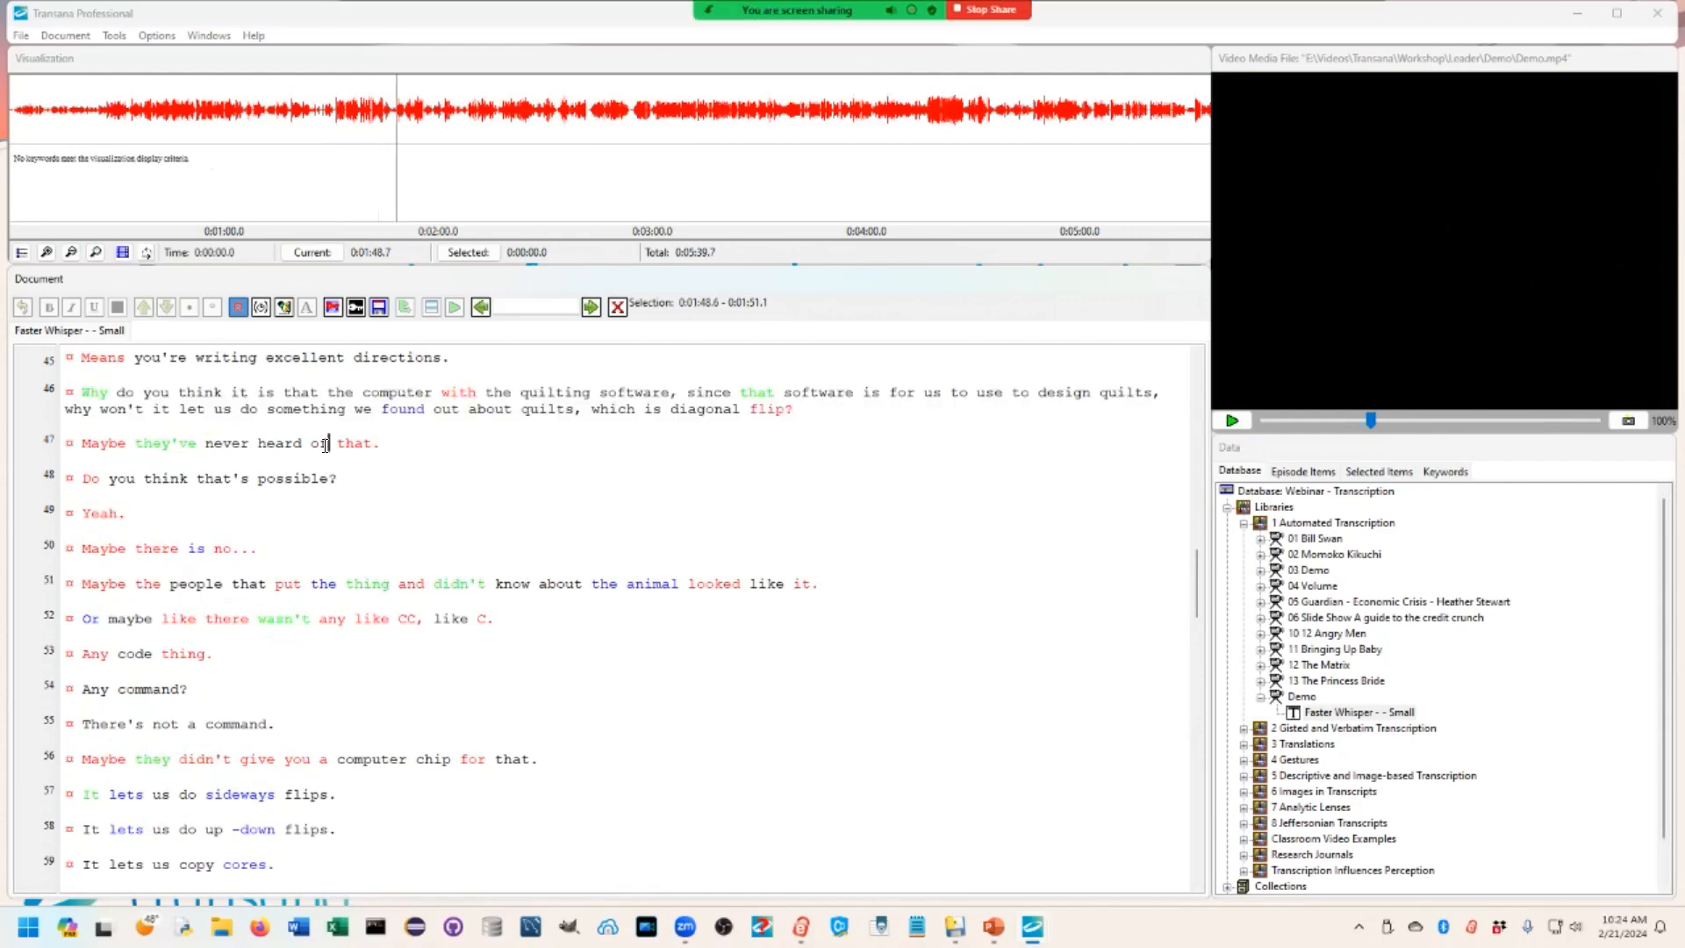
right_click(326, 445)
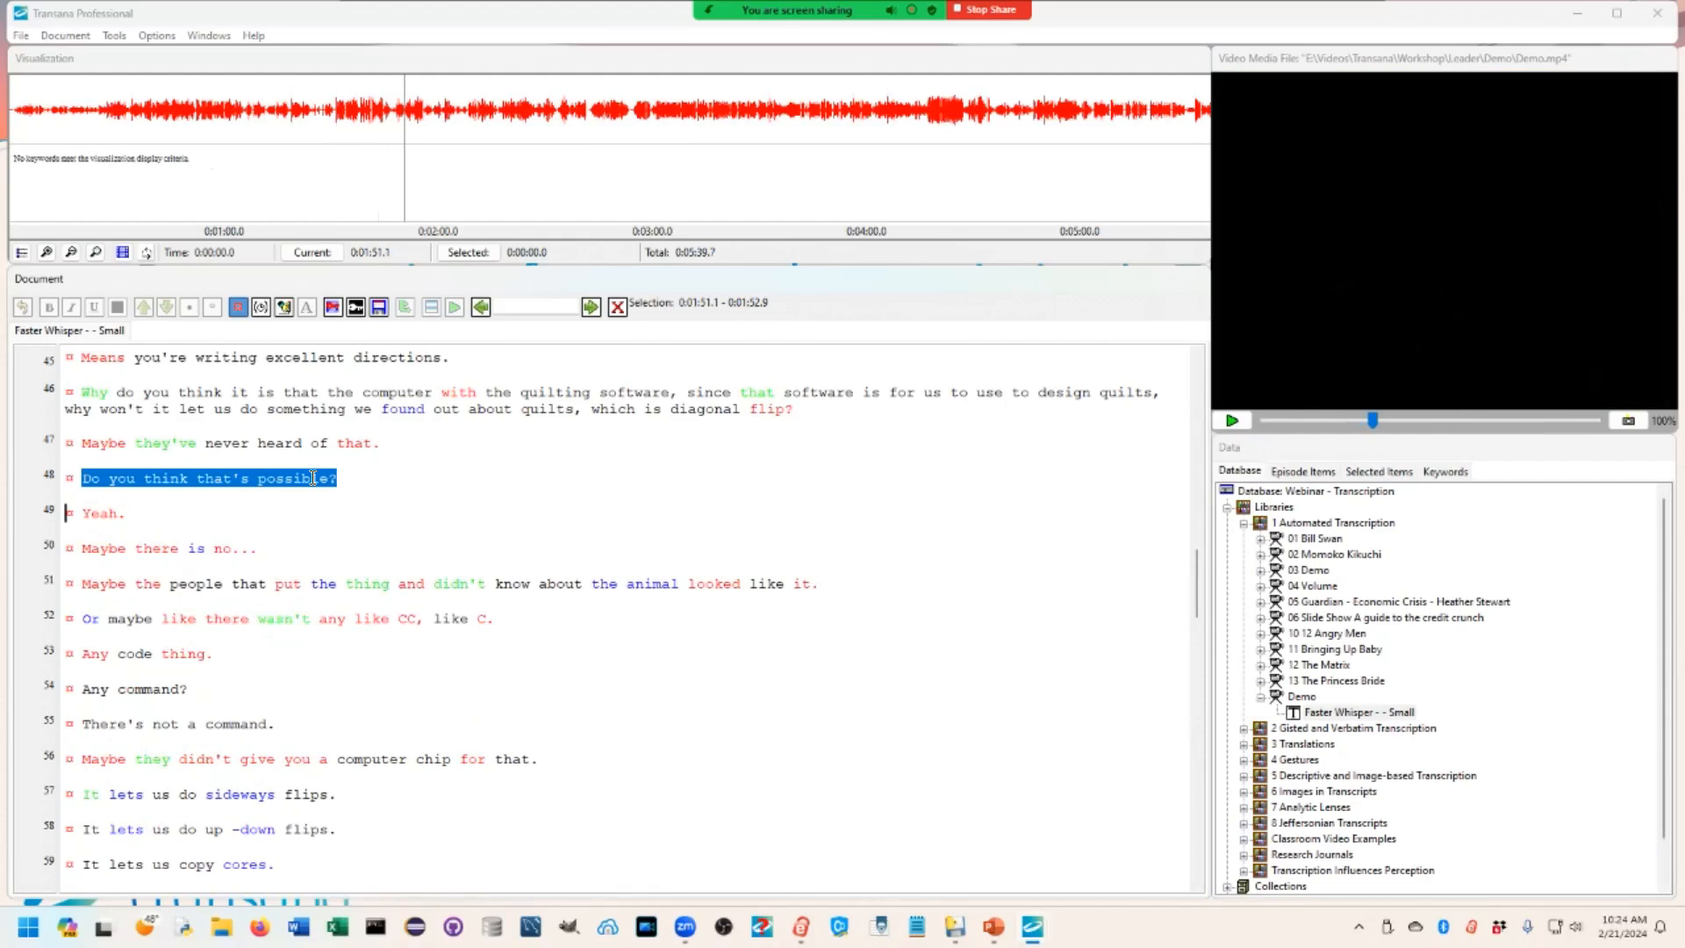
right_click(313, 478)
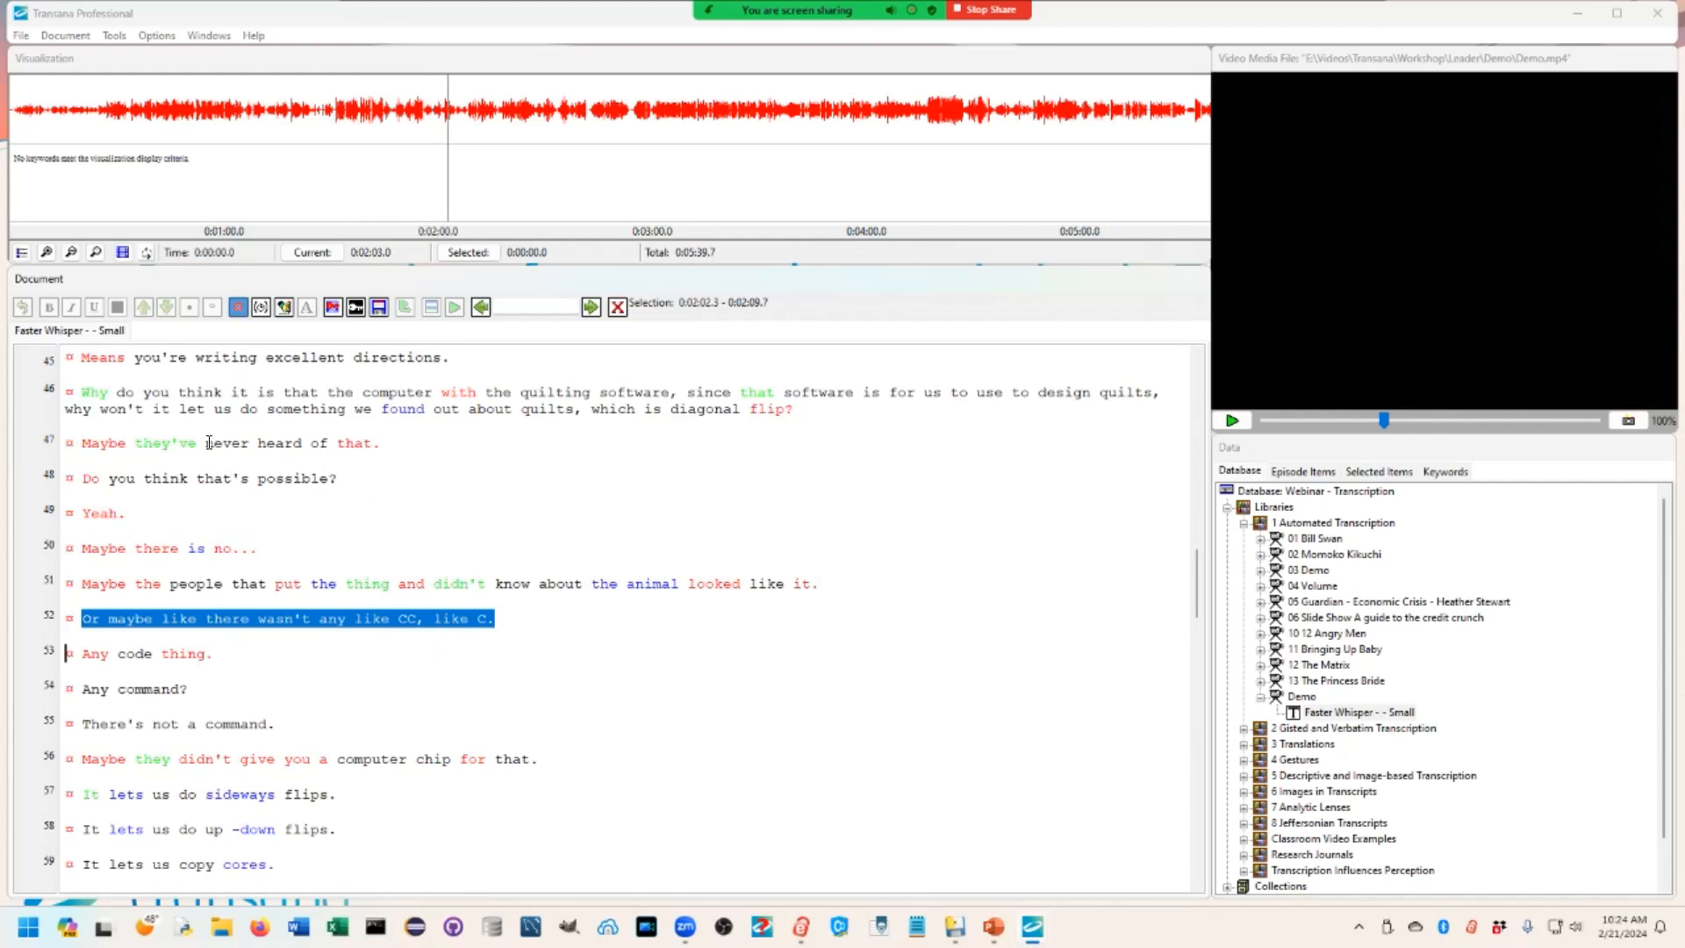
scroll(542, 550, "up", 1)
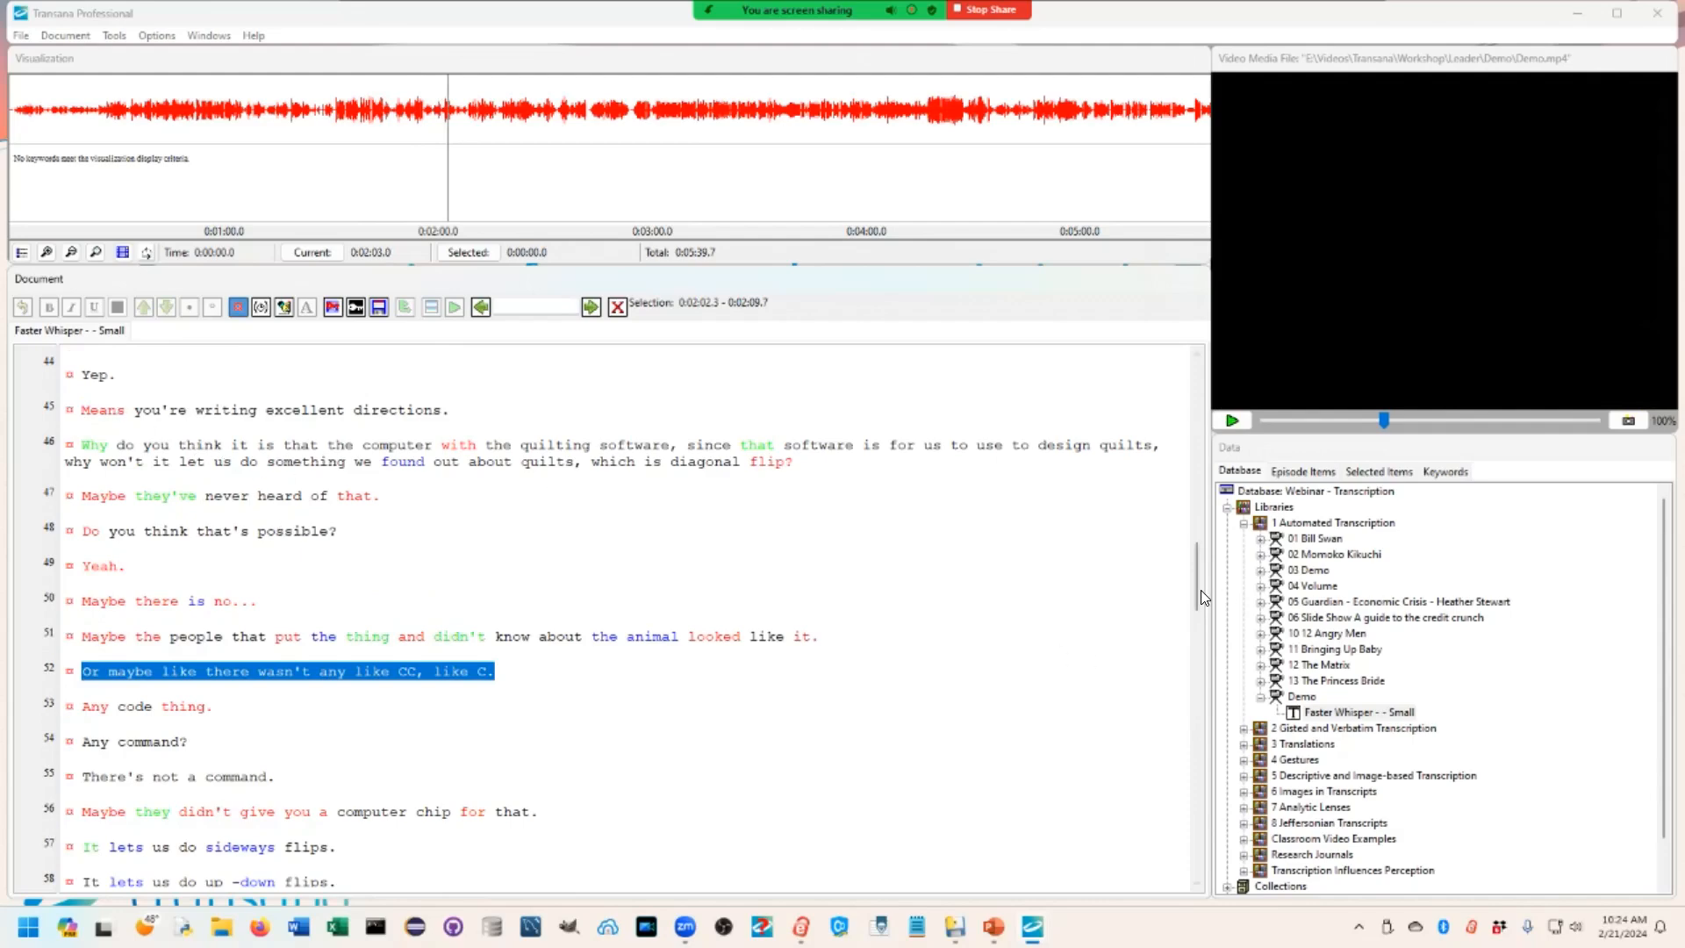
left_click_drag(1196, 596, 1199, 391)
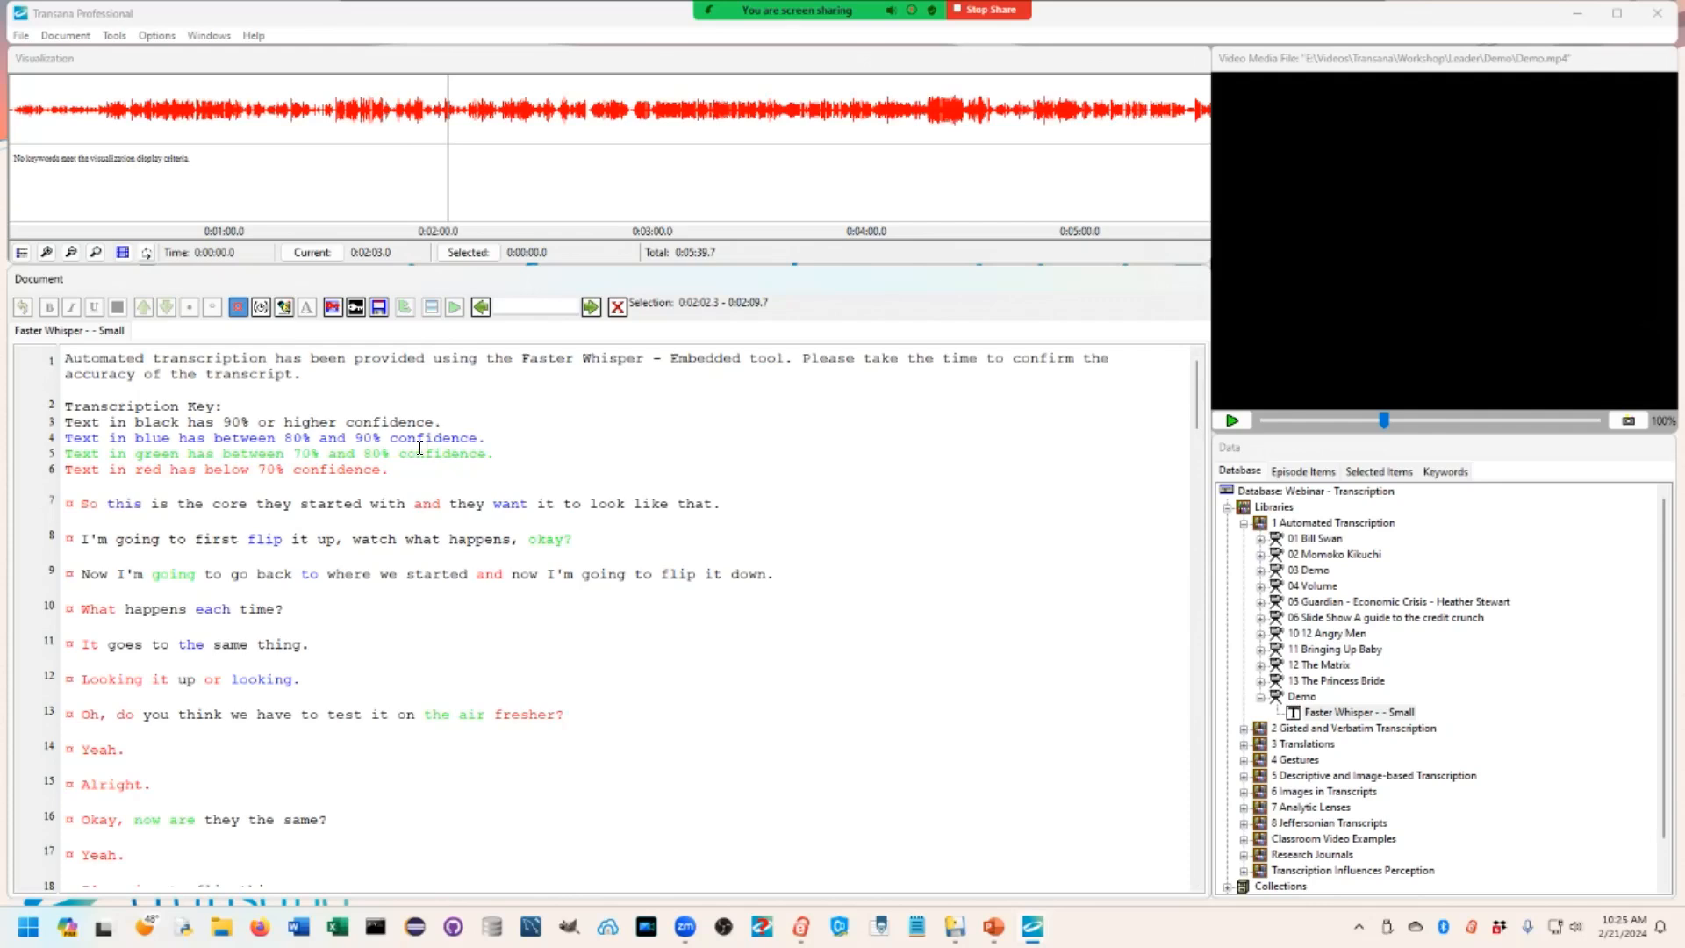
Switch the transcript to edit mode and change the text of lines 7, 8 and 10 to black.
left_click(507, 502)
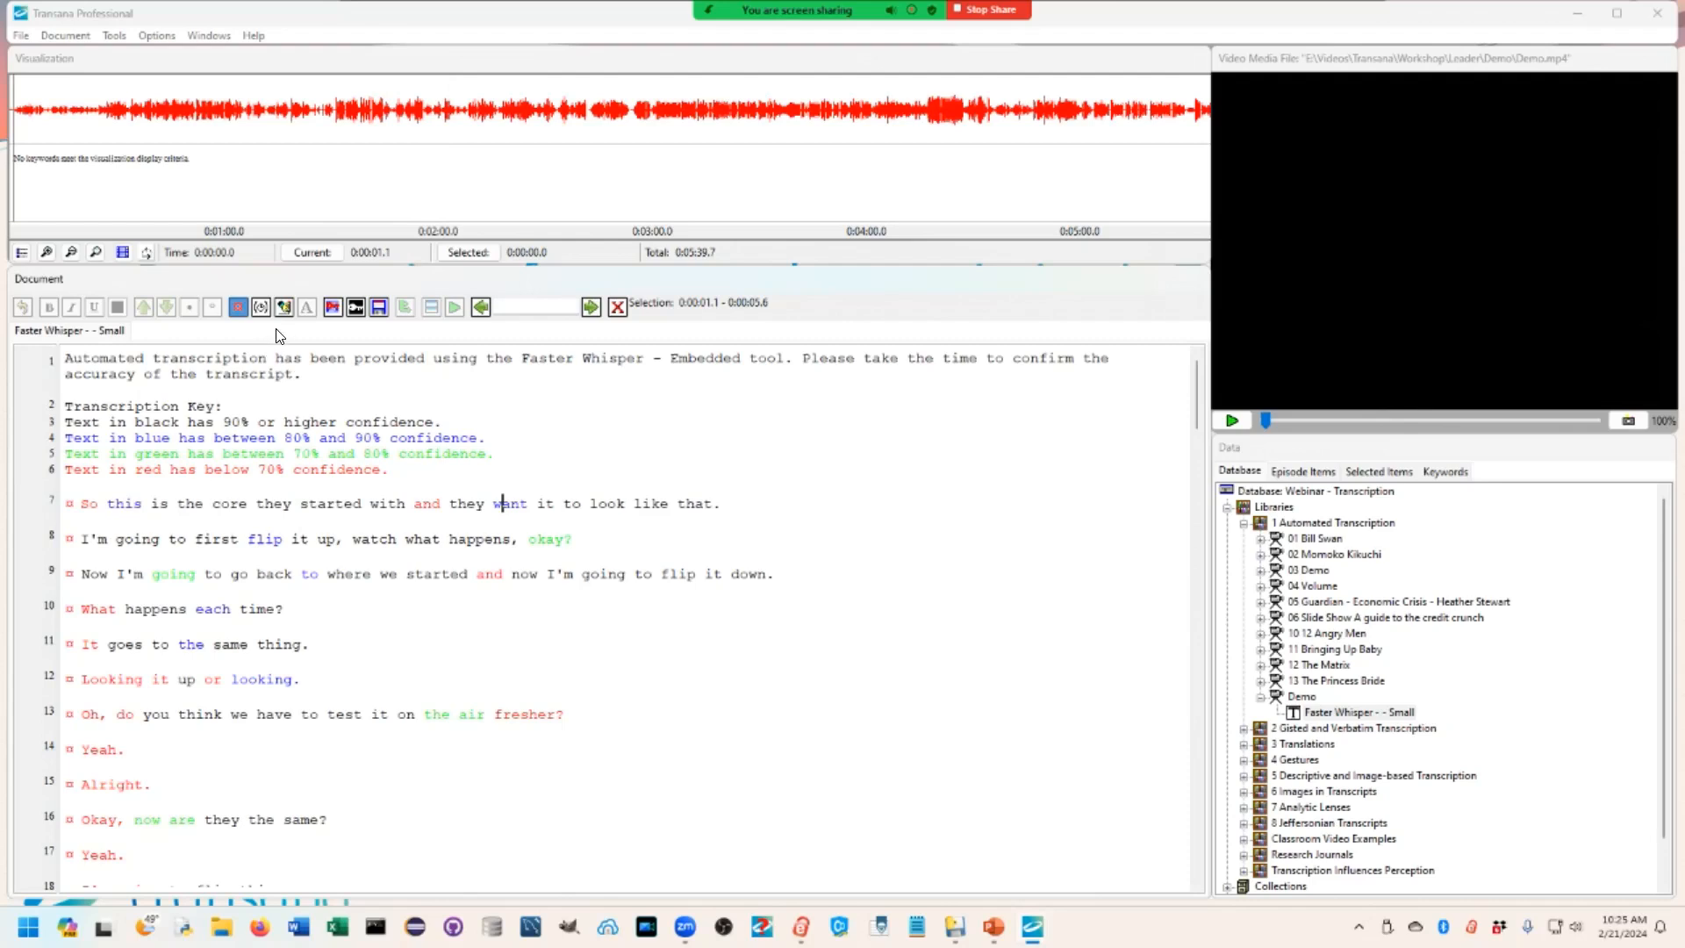
left_click(285, 304)
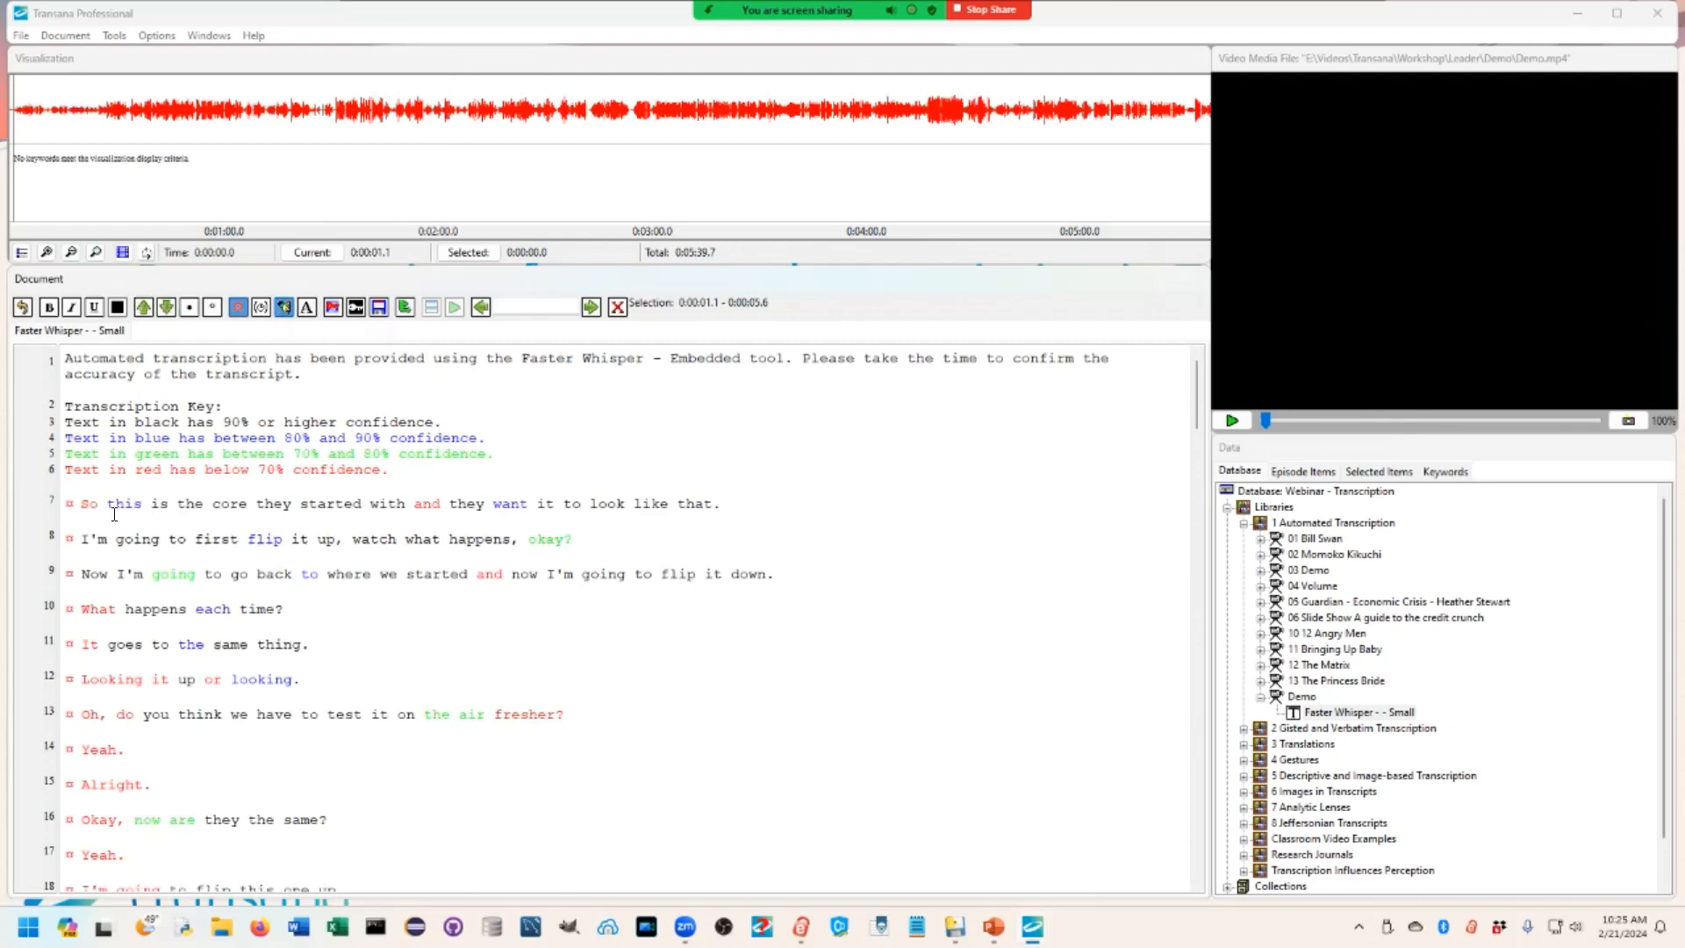
left_click_drag(80, 504, 755, 511)
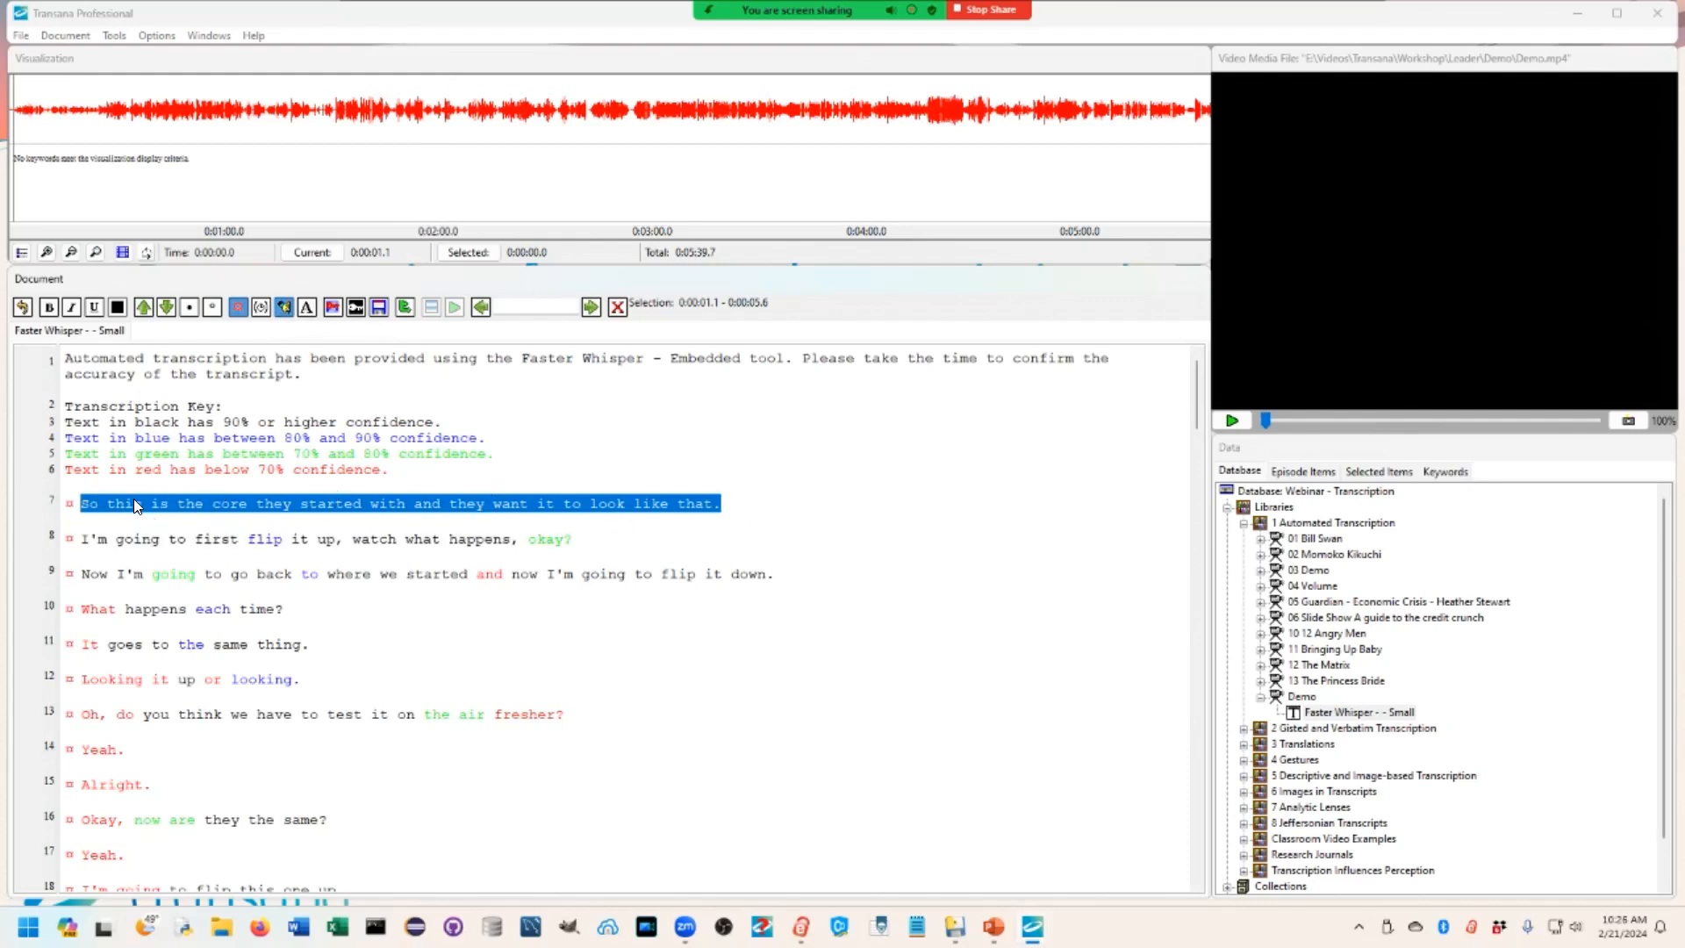
left_click(115, 307)
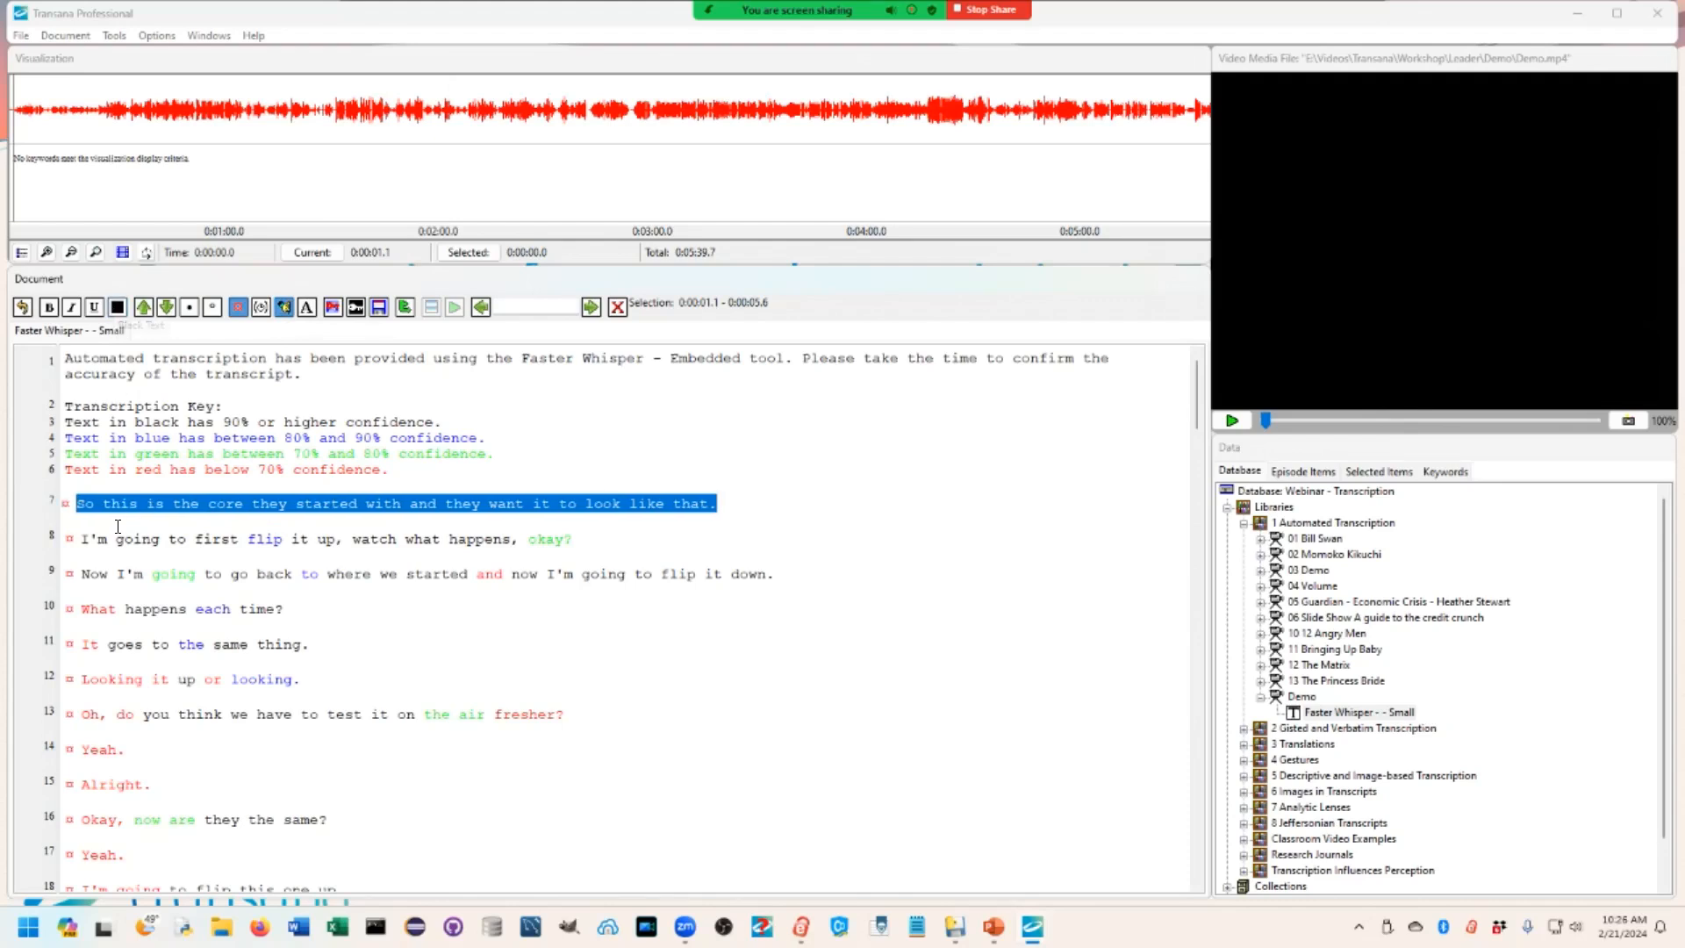
left_click(80, 539)
left_click_drag(81, 539, 641, 532)
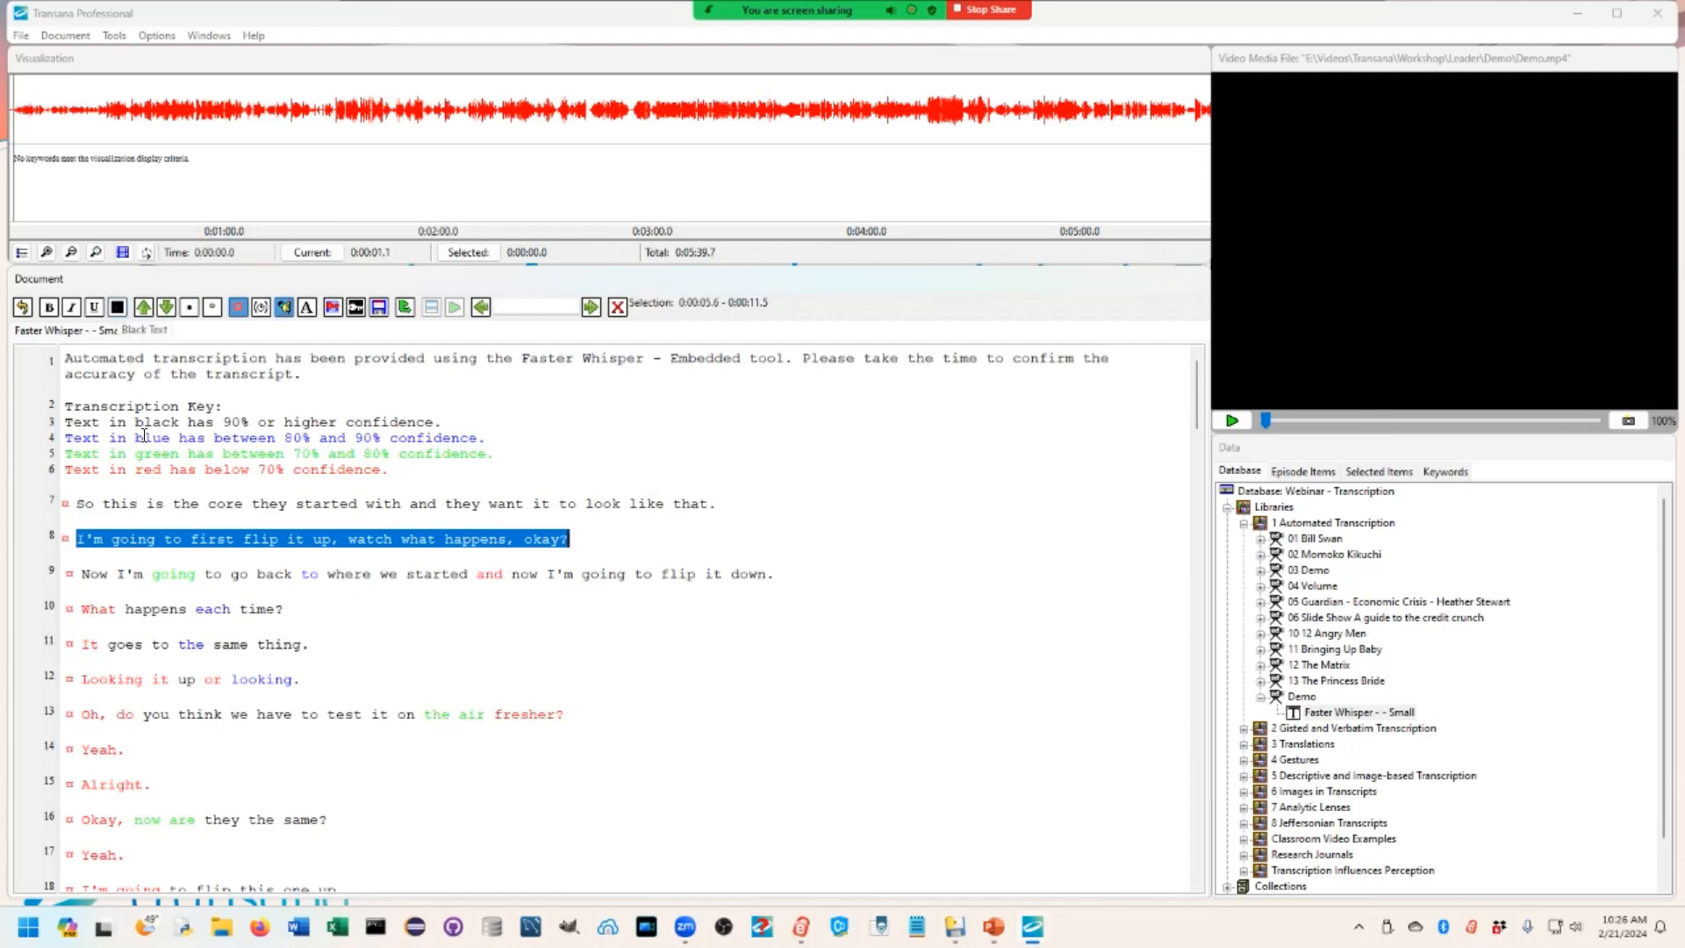
left_click_drag(80, 609, 286, 609)
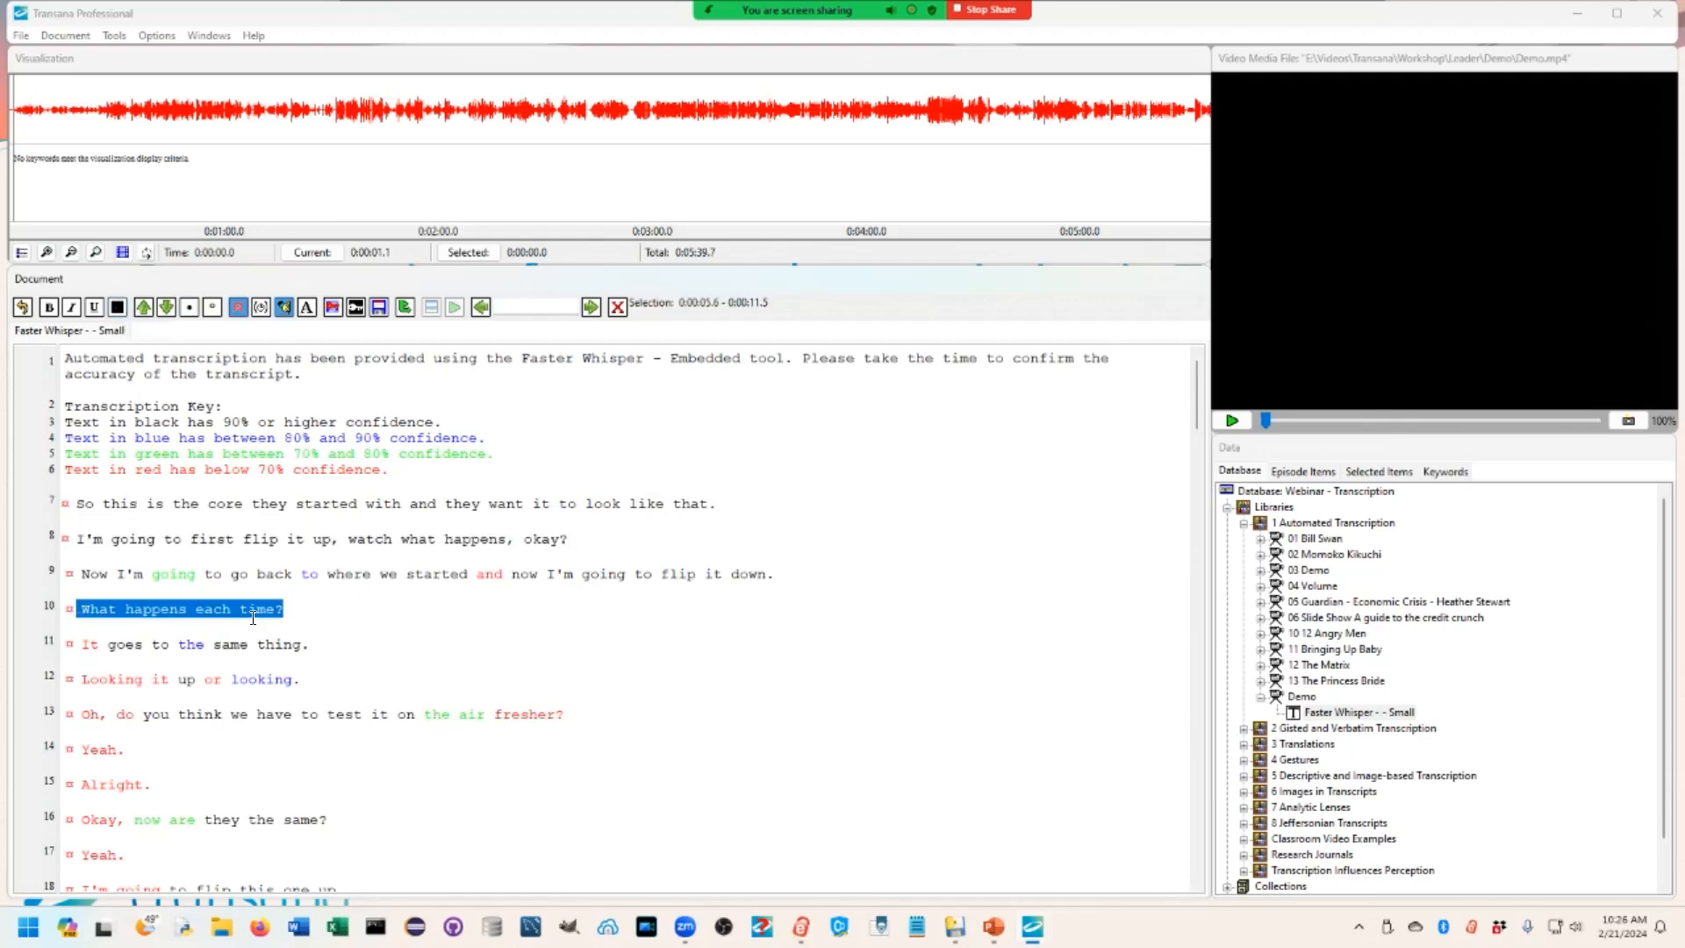
left_click(117, 306)
Delete the automated transcription notice and the confidence colour key from the start of the Faster Whisper transcript.
left_click_drag(393, 478, 99, 360)
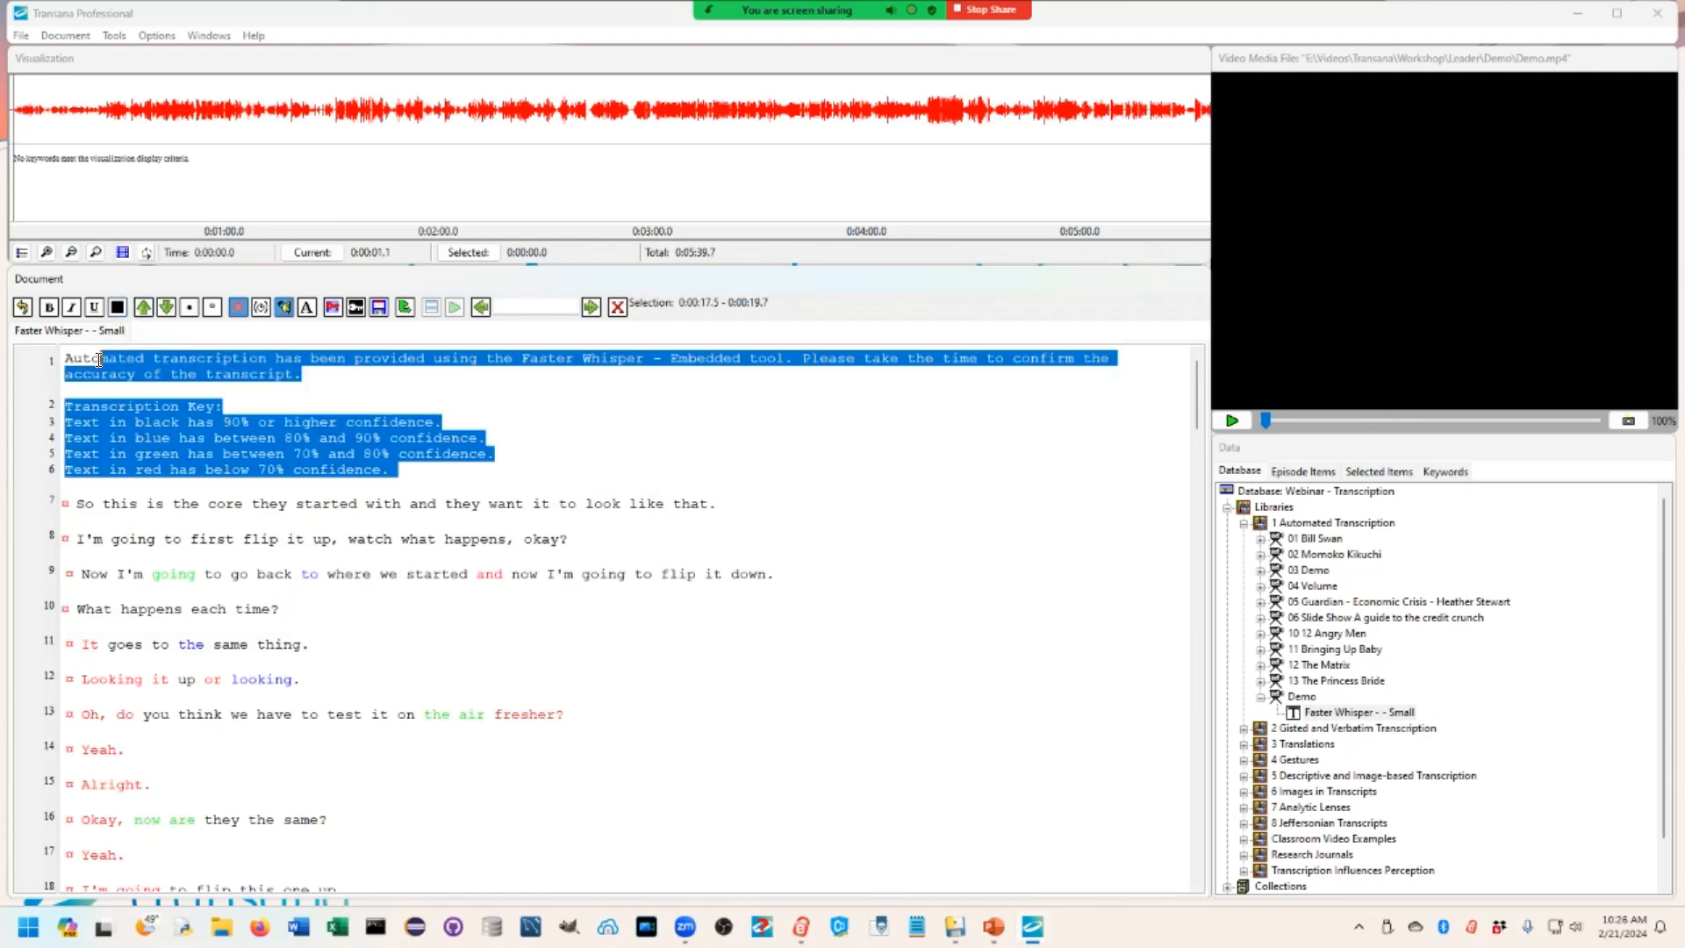
key("Delete")
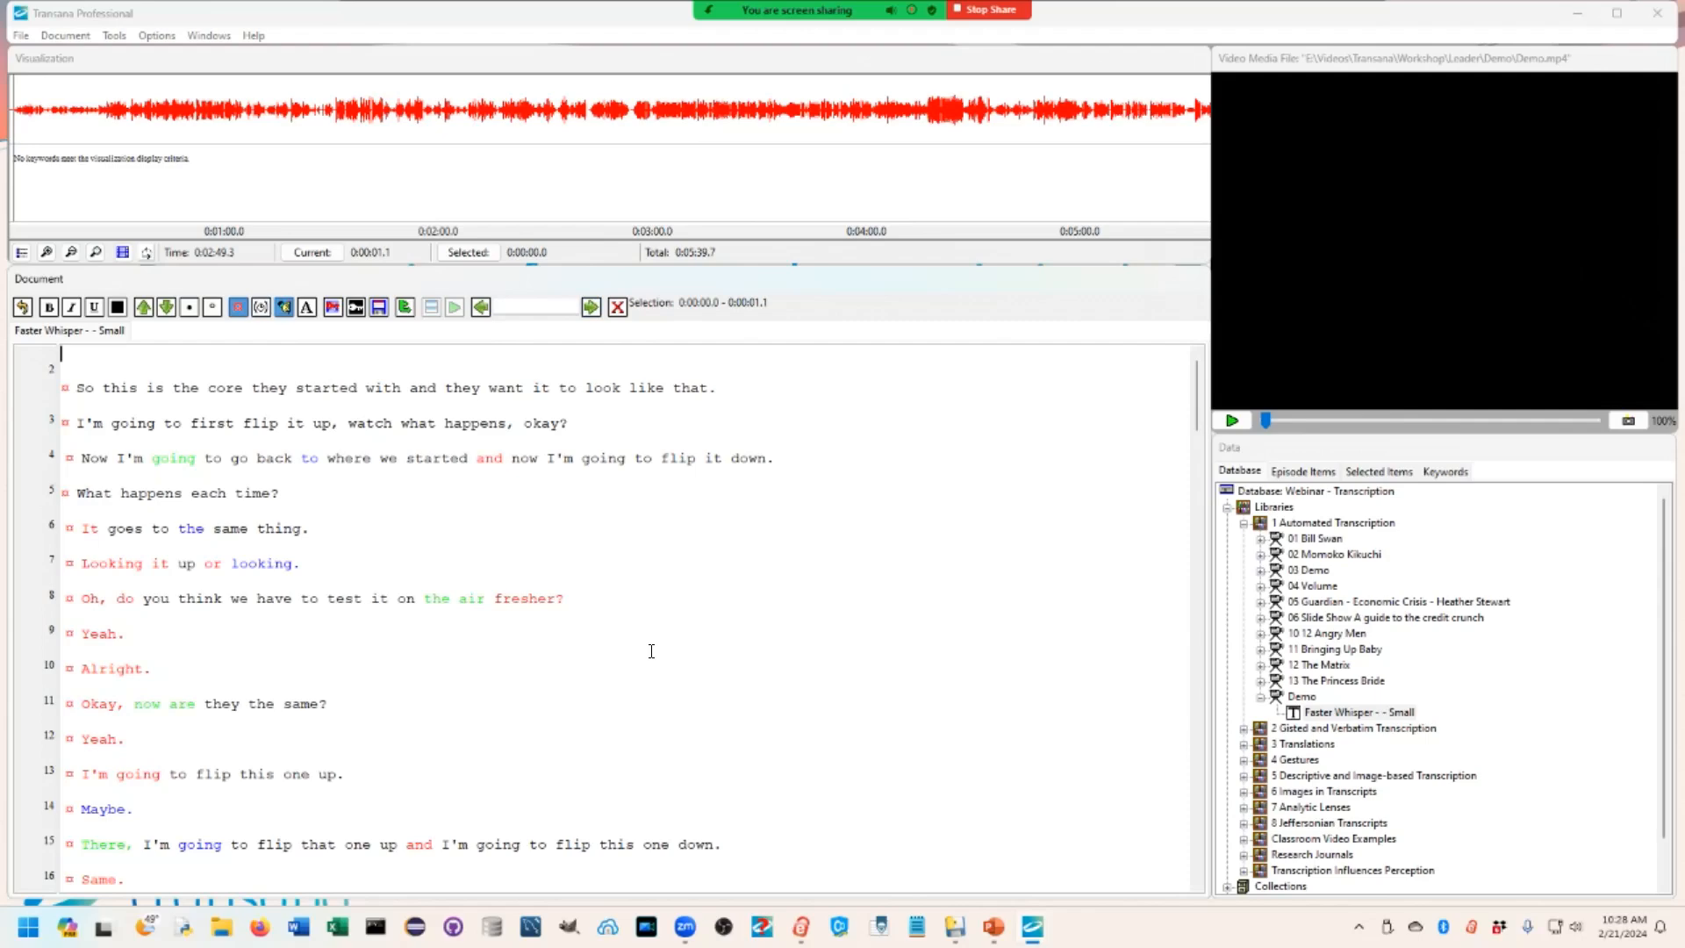
Switch to the PowerPoint slide show at the Automated Transcription slide.
key("alt+Tab")
key("alt+Tab")
key("alt+Tab")
key("alt+Tab")
key("alt+Tab")
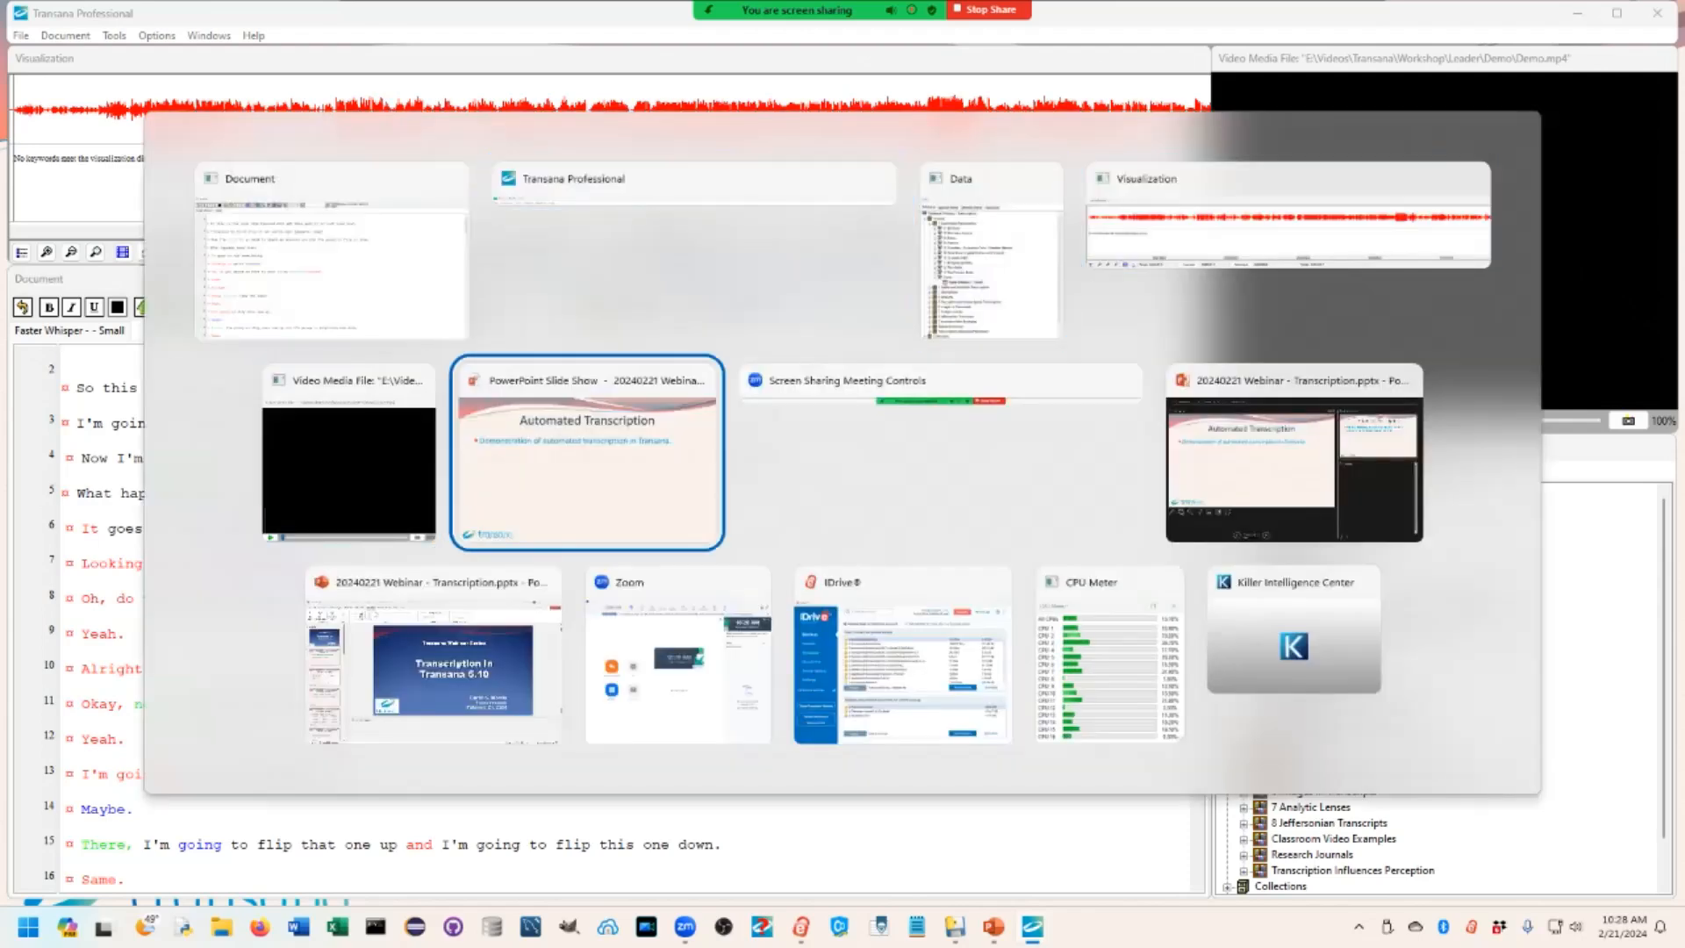
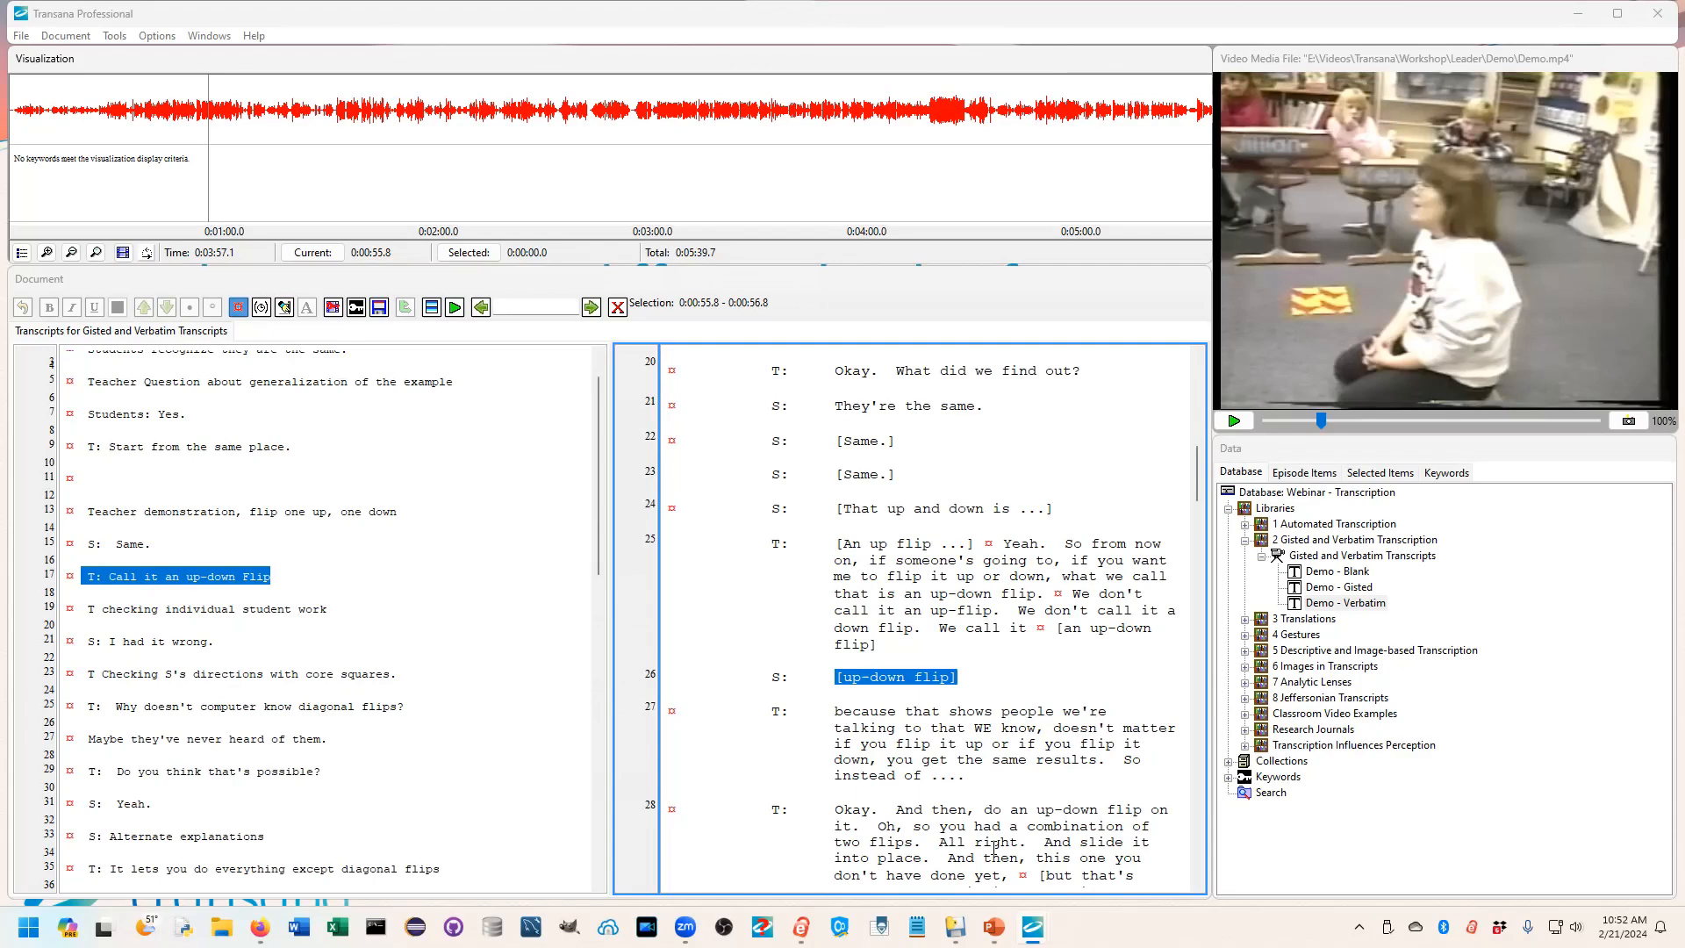
Collapse the Gisted and Verbatim Transcription library and open the 2 Translations episode's English and French transcripts together.
left_click(1244, 541)
left_click(1245, 556)
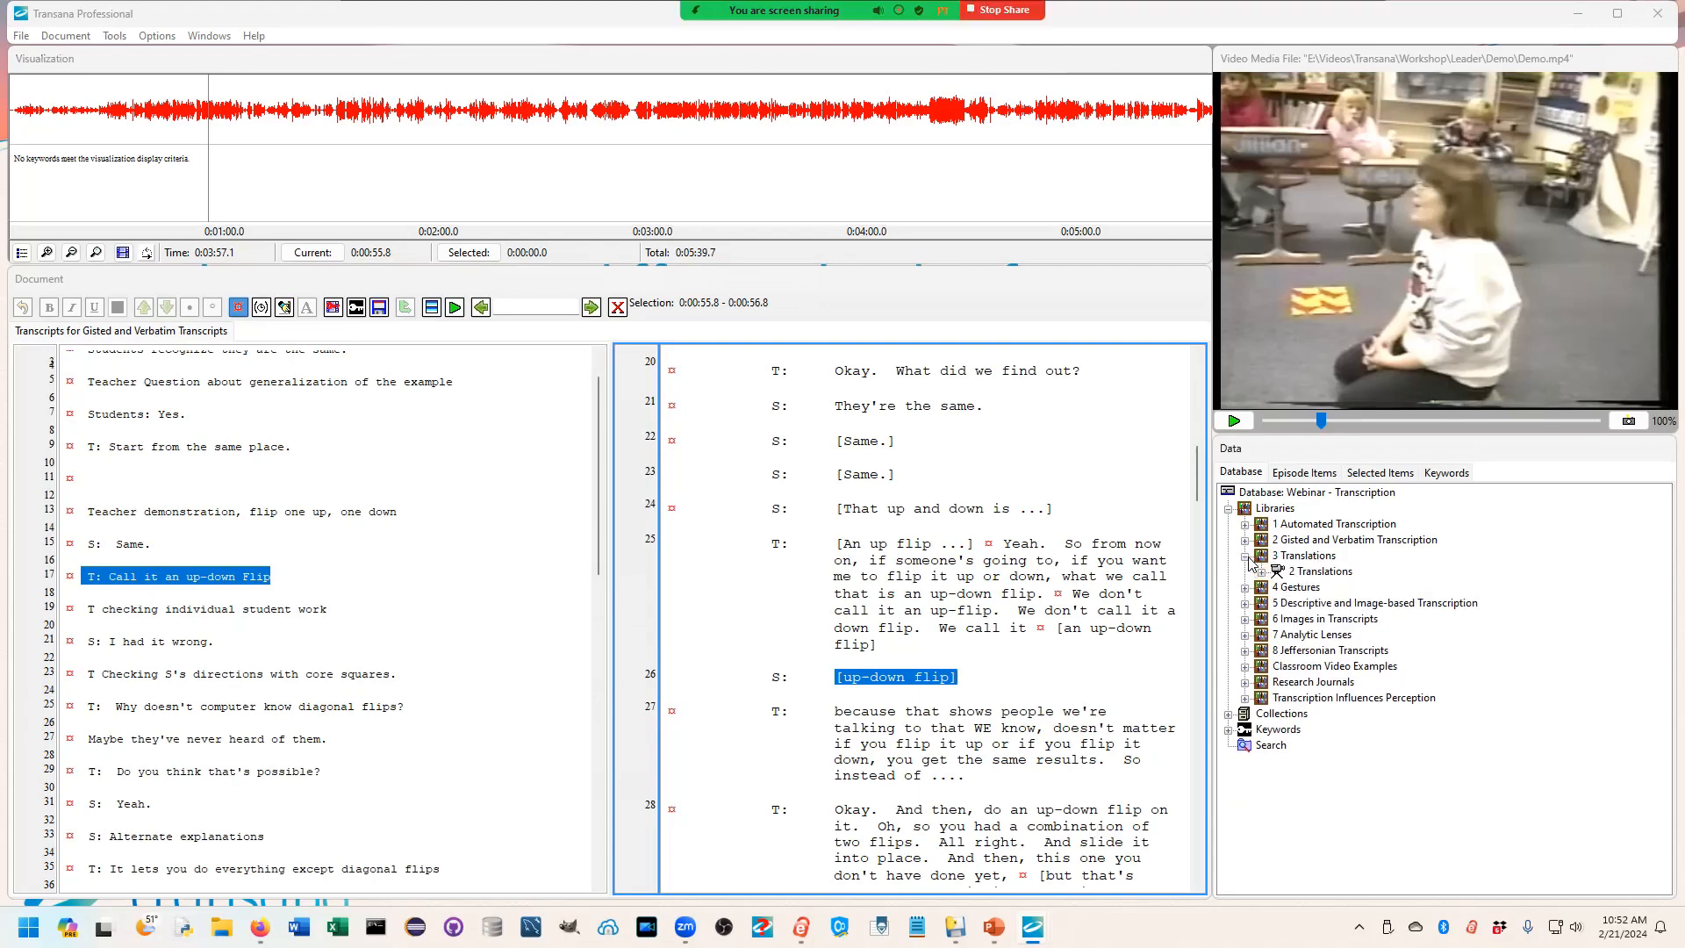
left_click(1262, 572)
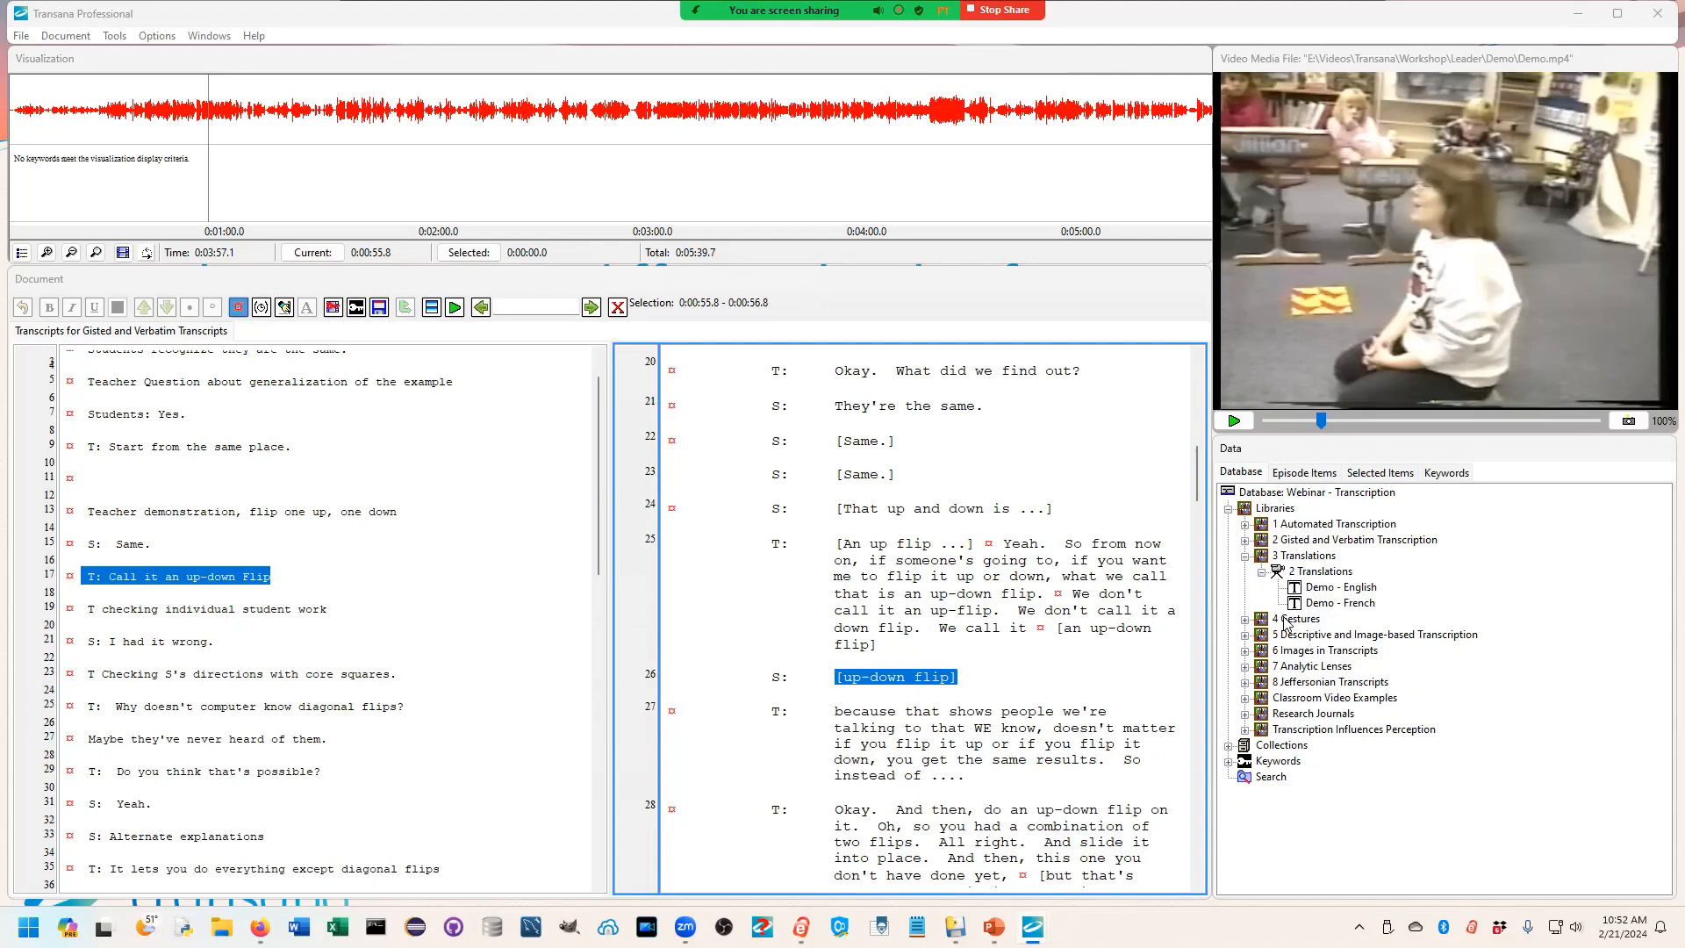
right_click(1321, 580)
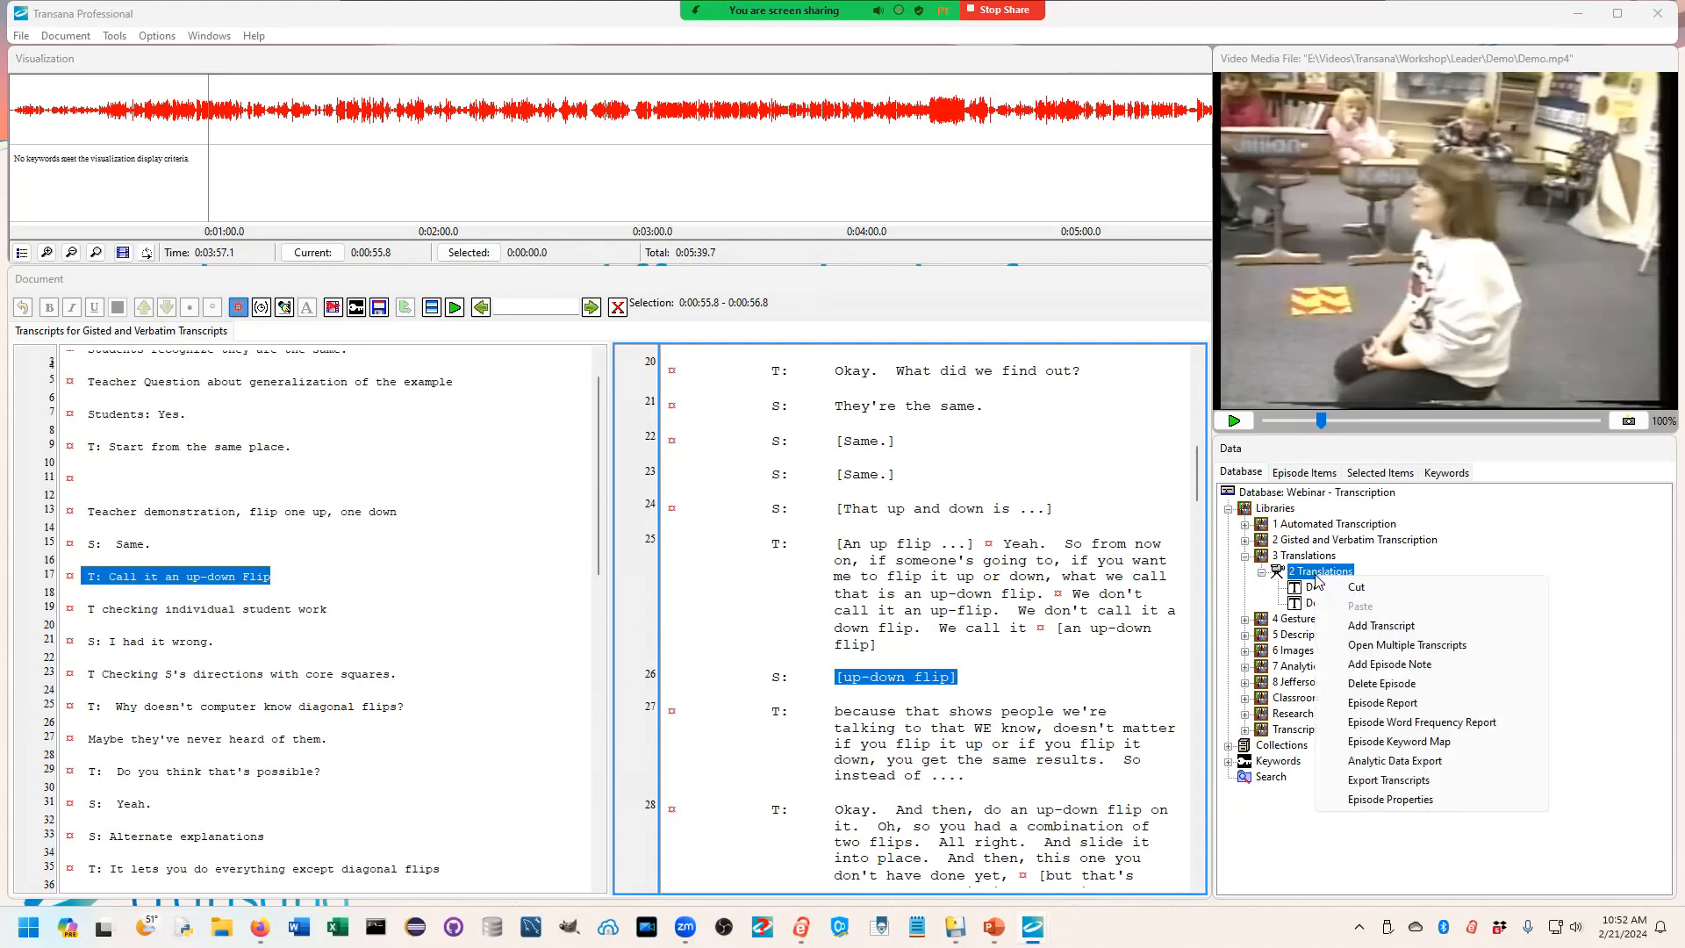
left_click(1384, 645)
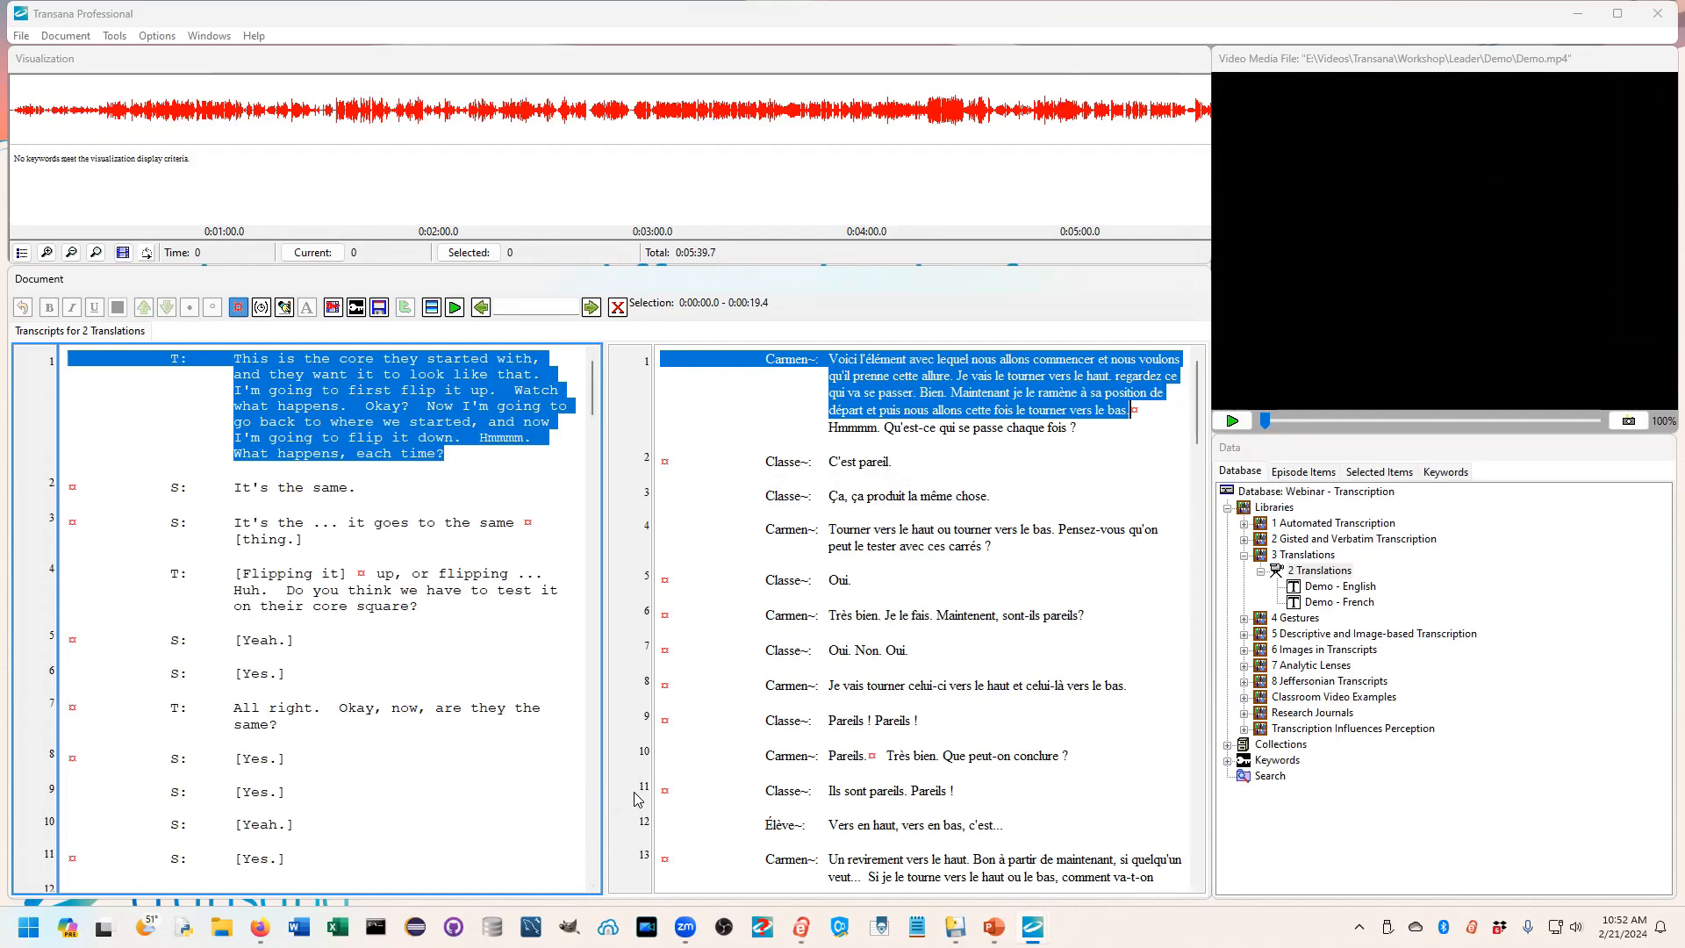
Play the media from the teacher's line "All right. Okay, now, are they the same?" in the English transcript, and stop after a few seconds.
left_click(316, 713)
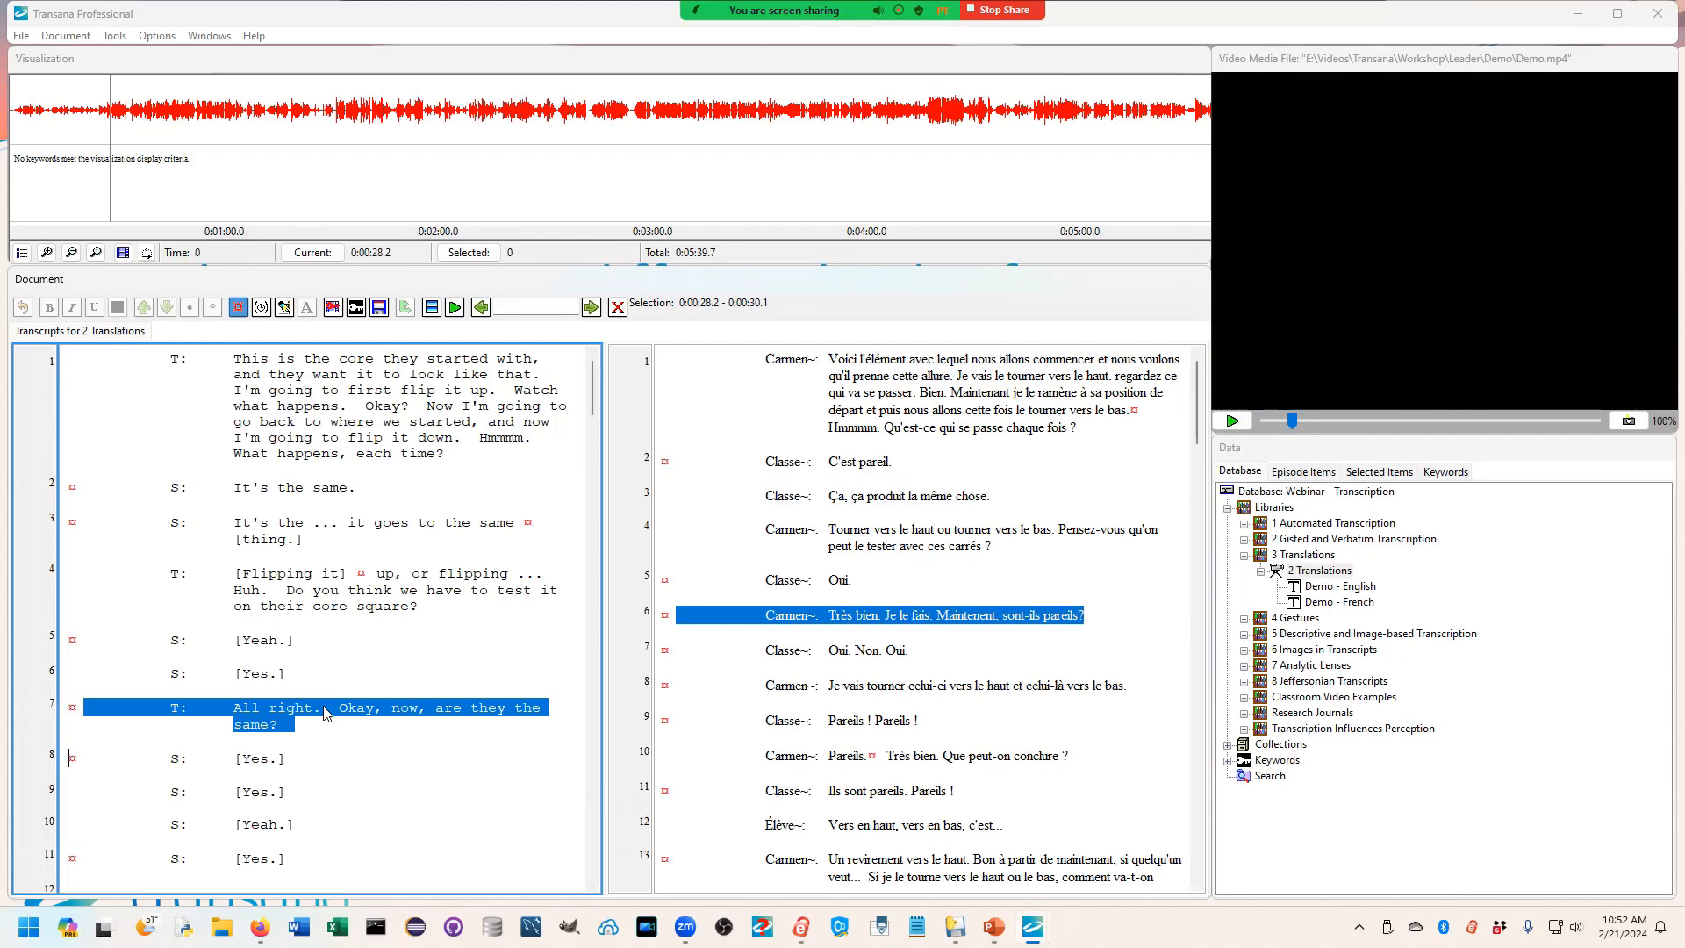
key("ctrl+s")
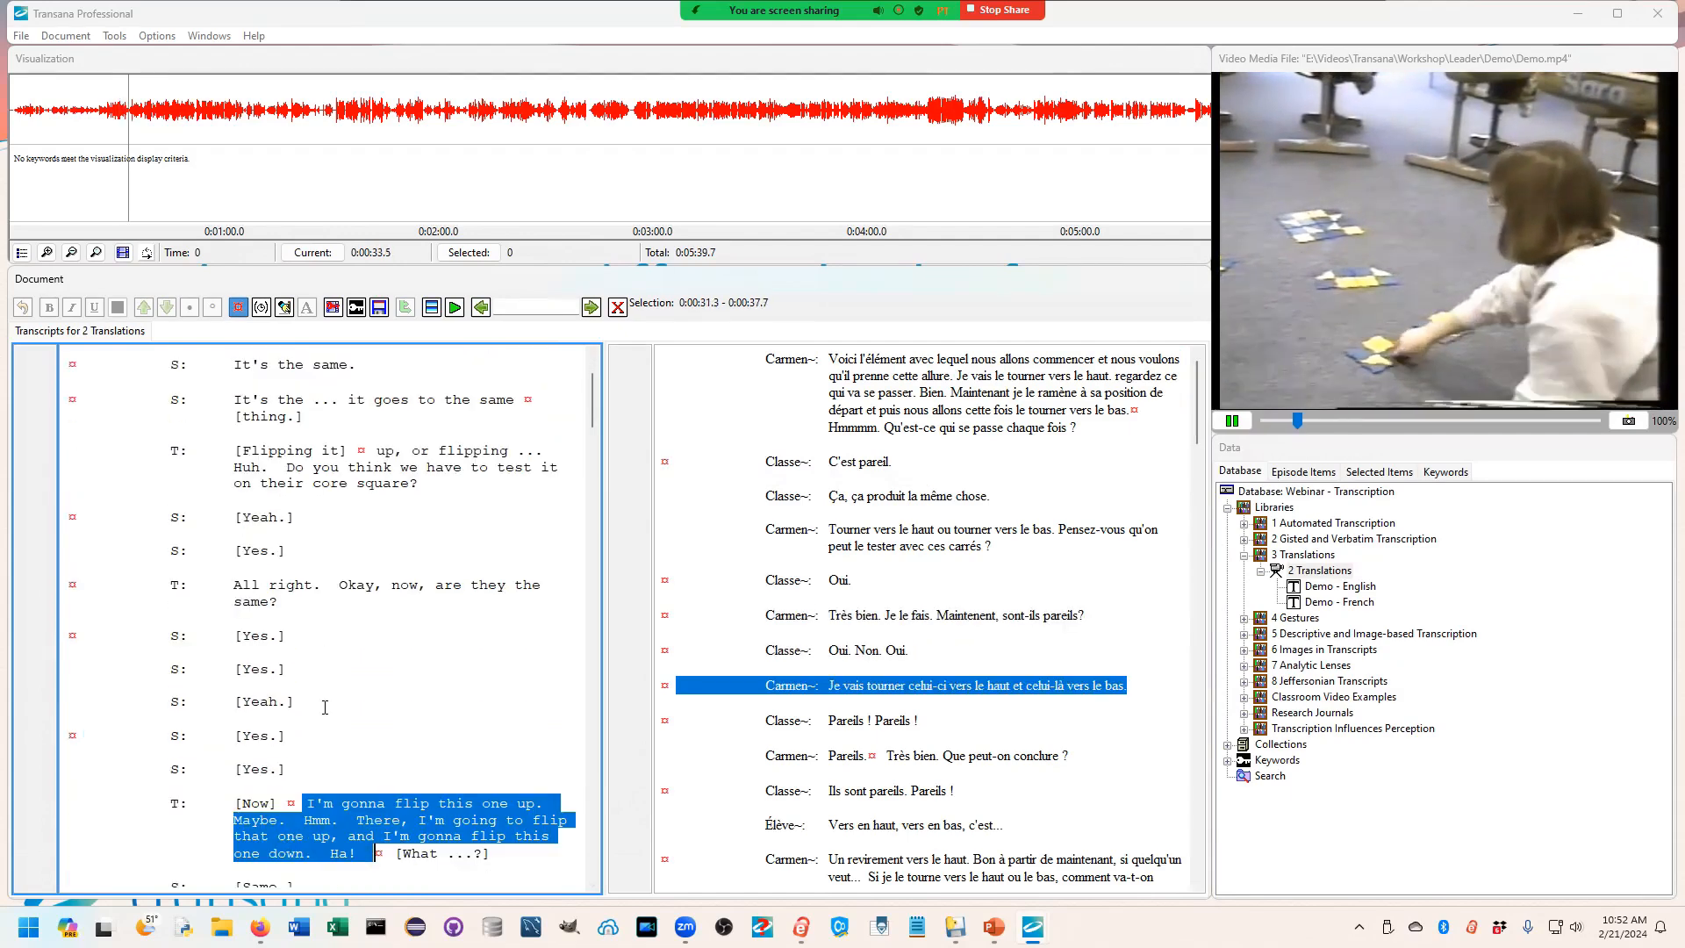
key("ctrl+s")
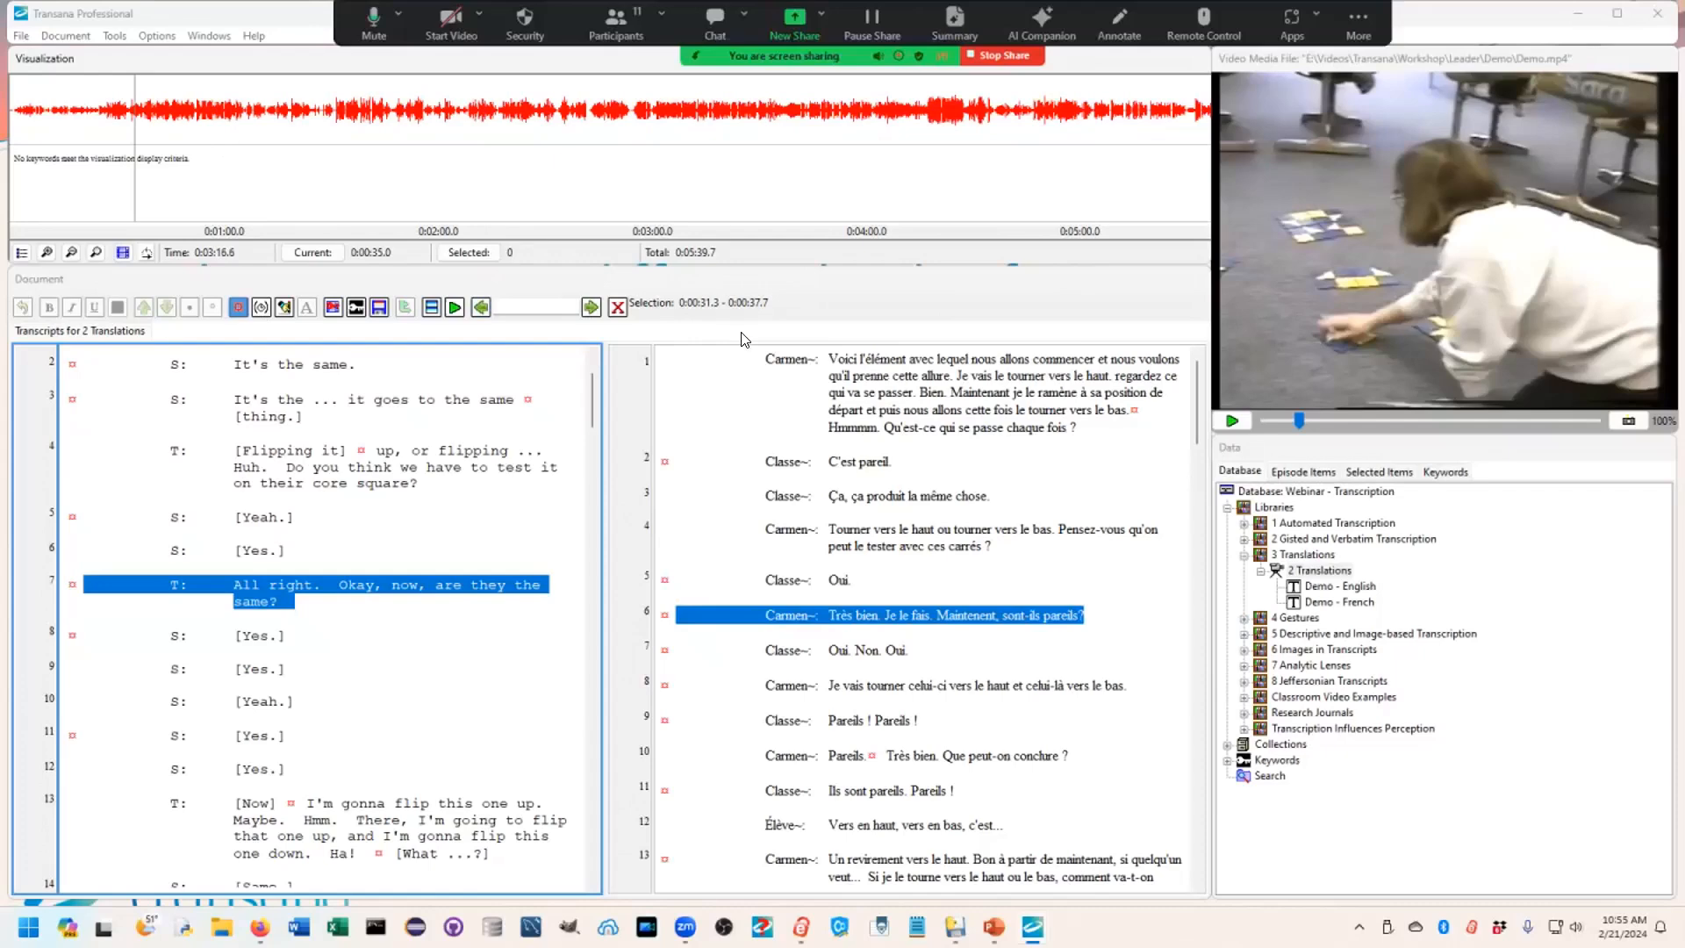
Switch to the PowerPoint slide show and advance the Beyond Verbatim Transcription slide past its points on translation.
key("alt+Tab")
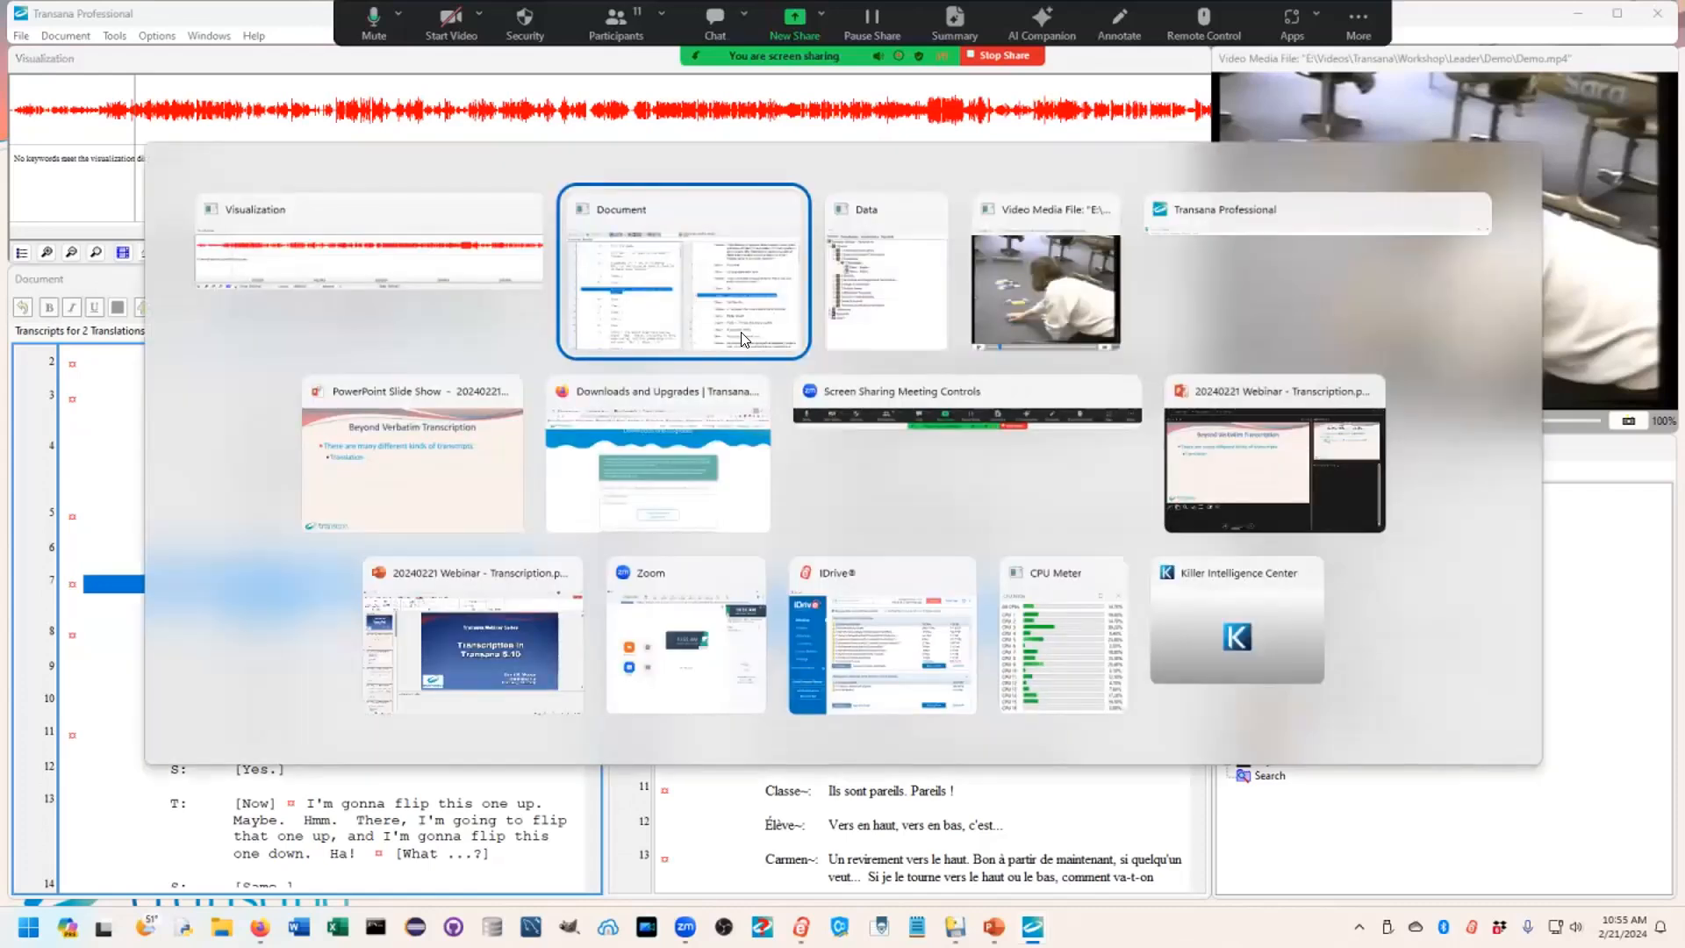
key("alt+Tab")
key("alt+Tab")
key("alt+Tab")
key("alt+Tab")
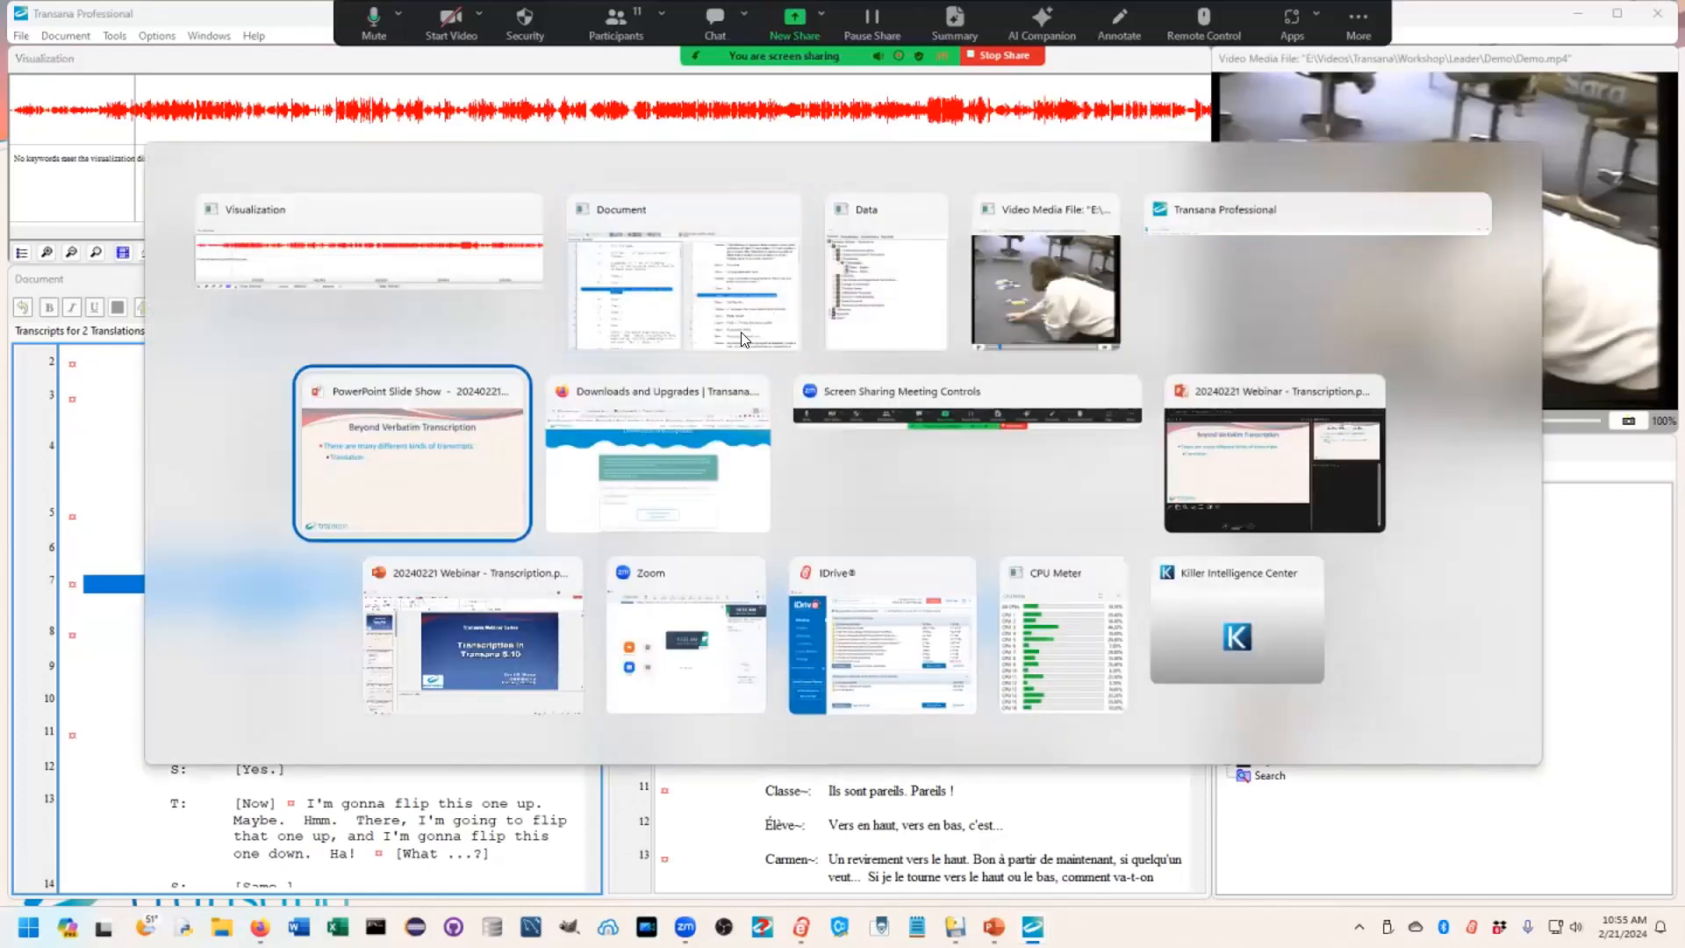
key("Right")
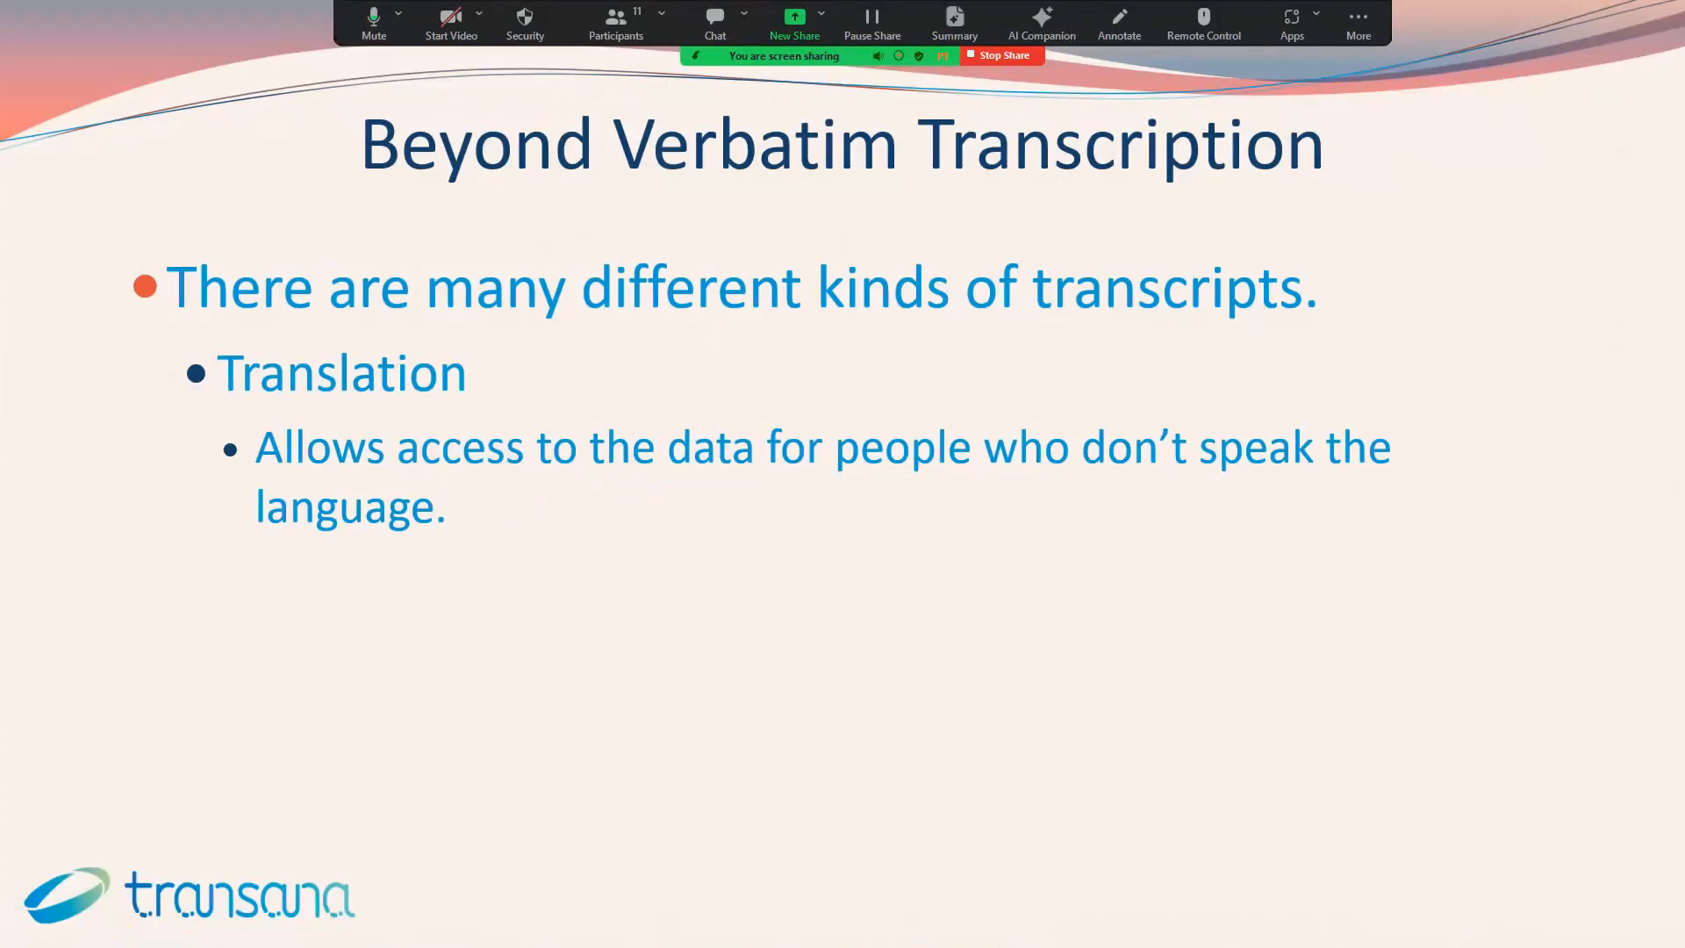
key("Right")
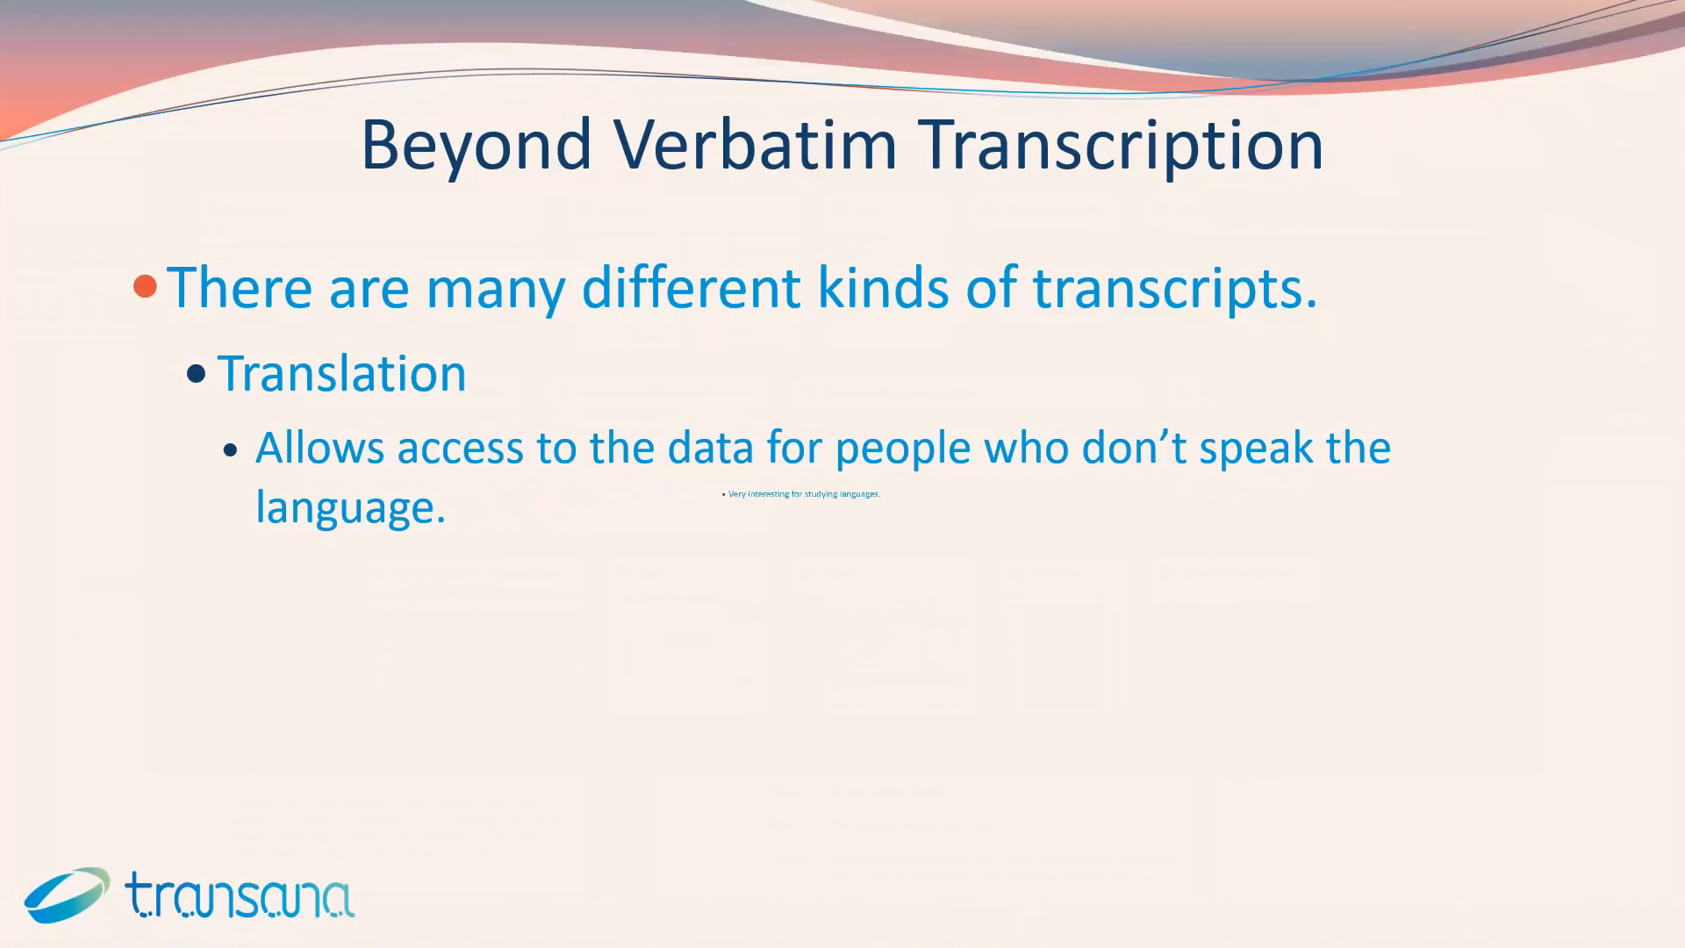
key("Right")
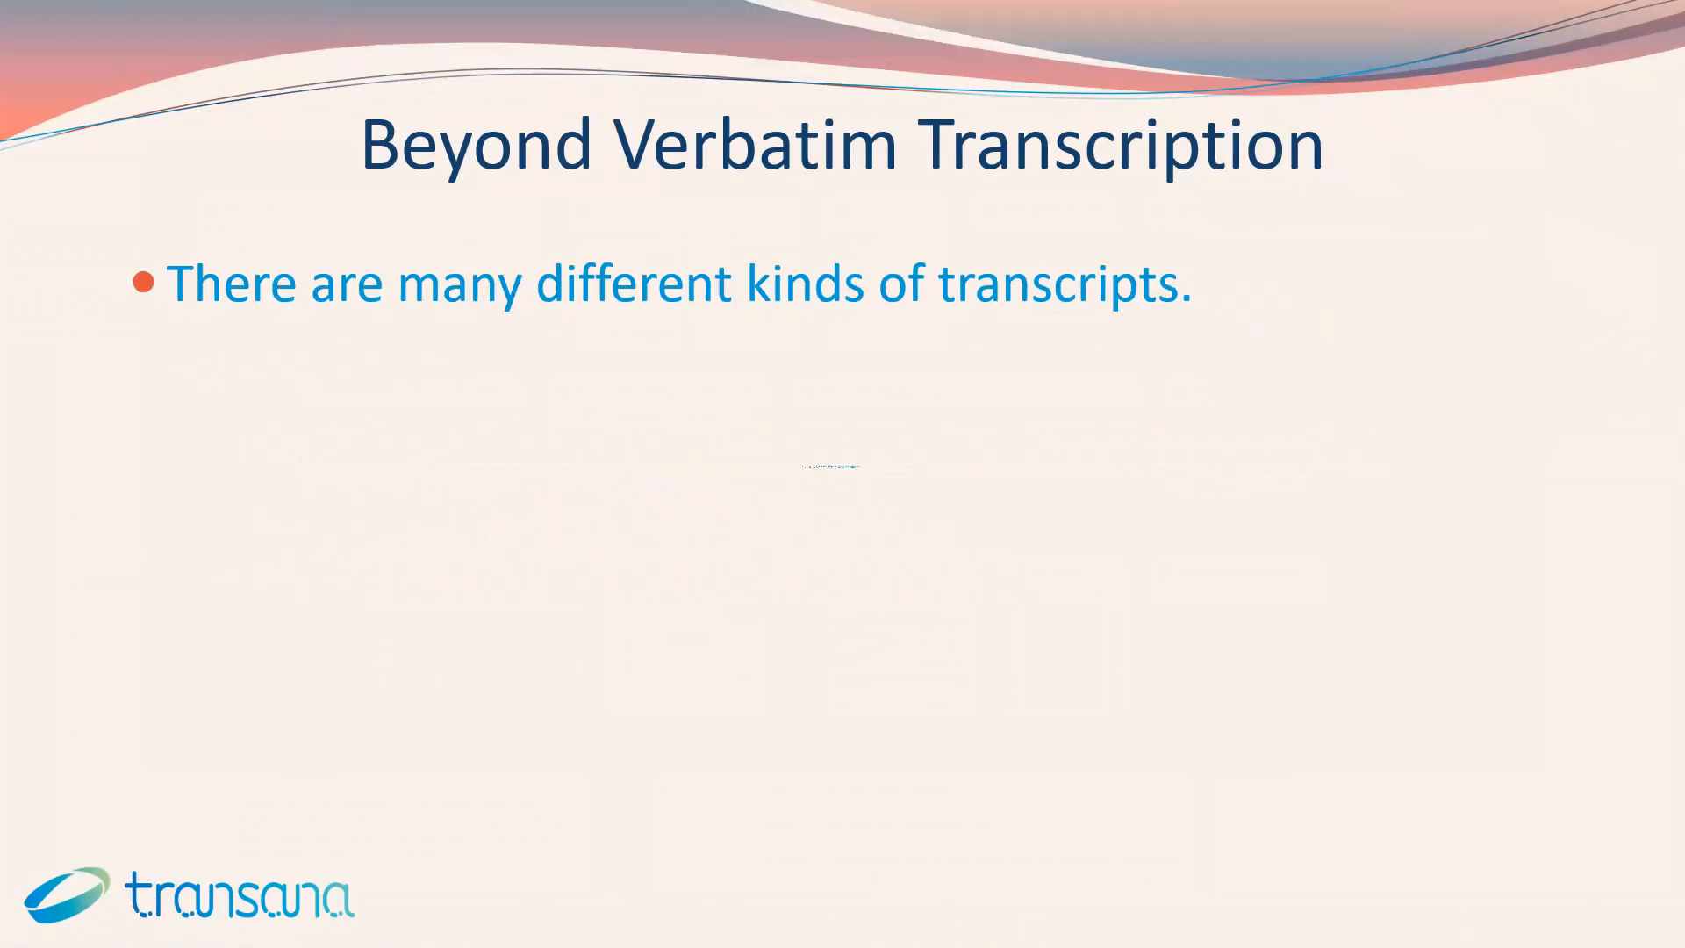